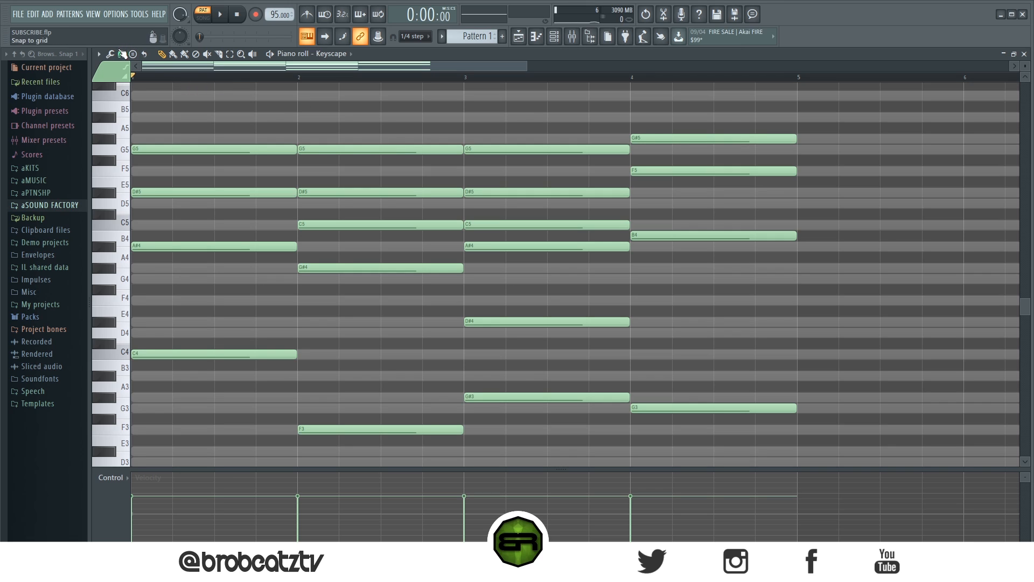
# Set the piano roll snap to 1/2 beat and shorten all the upper chord notes so they end slightly before each bar line
pyautogui.click(121, 53)
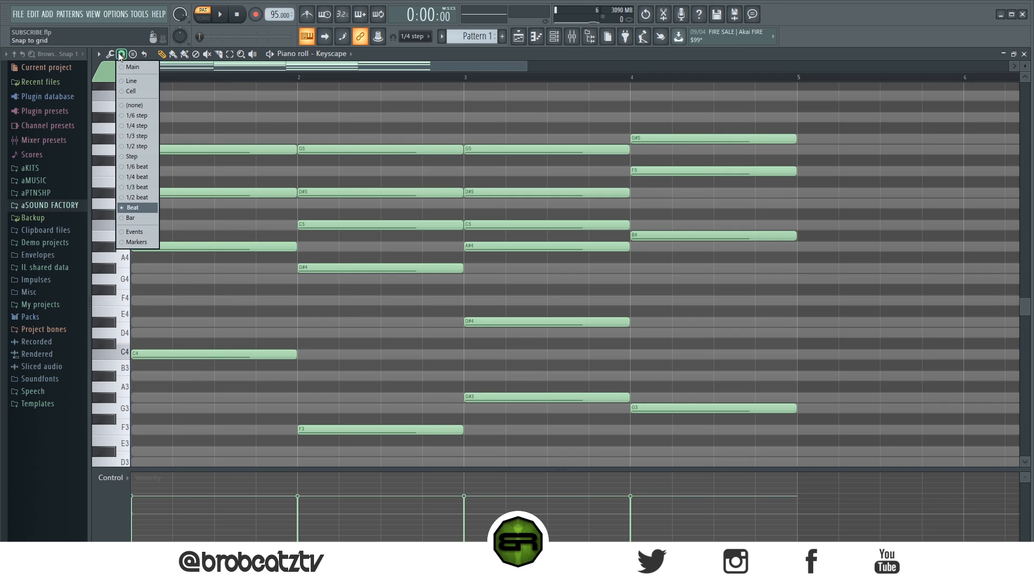
pyautogui.click(125, 196)
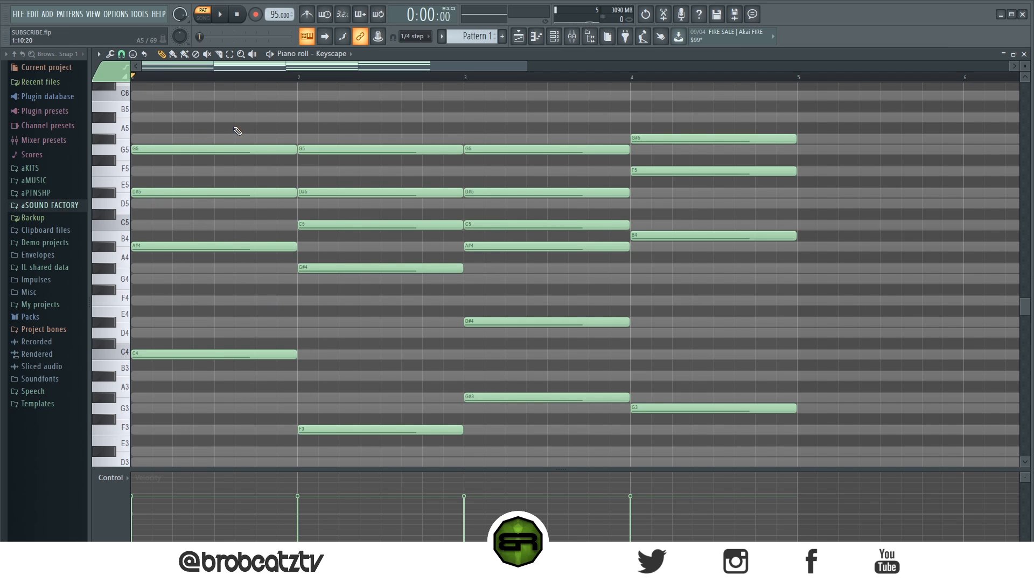
pyautogui.moveTo(231, 126); pyautogui.dragTo(782, 302)
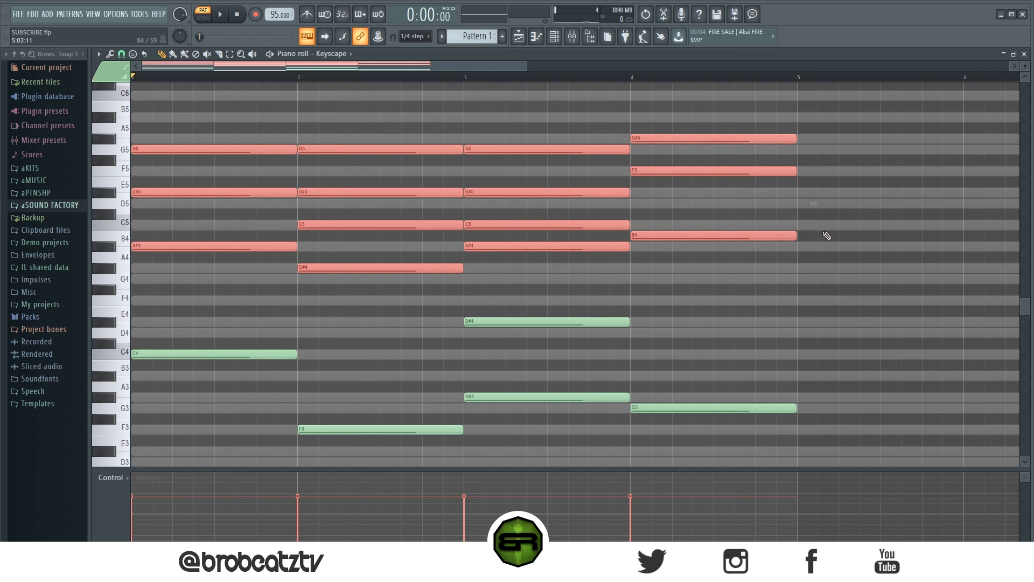
pyautogui.moveTo(797, 237); pyautogui.dragTo(779, 238)
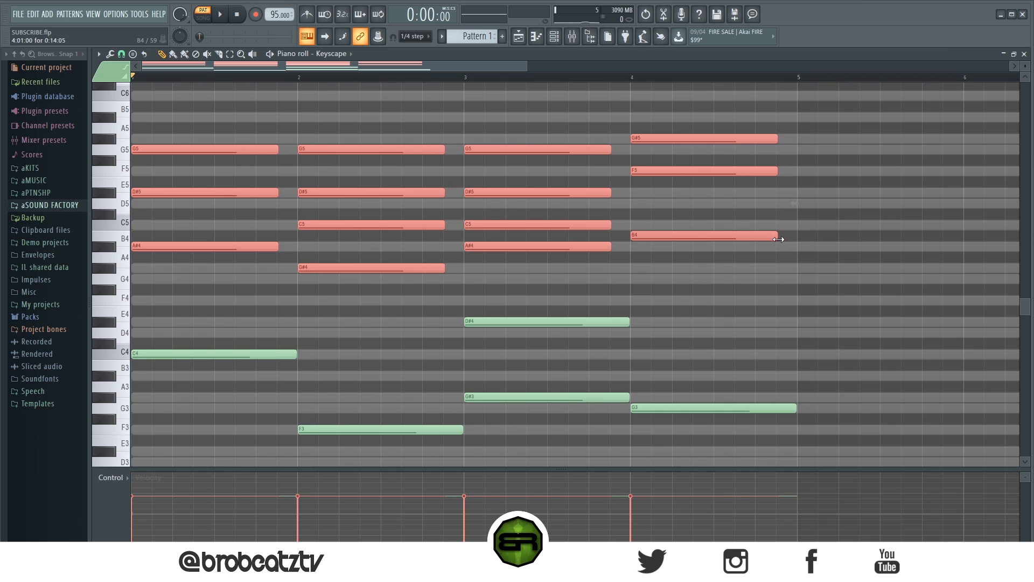
pyautogui.click(706, 299)
pyautogui.moveTo(215, 100); pyautogui.dragTo(661, 264)
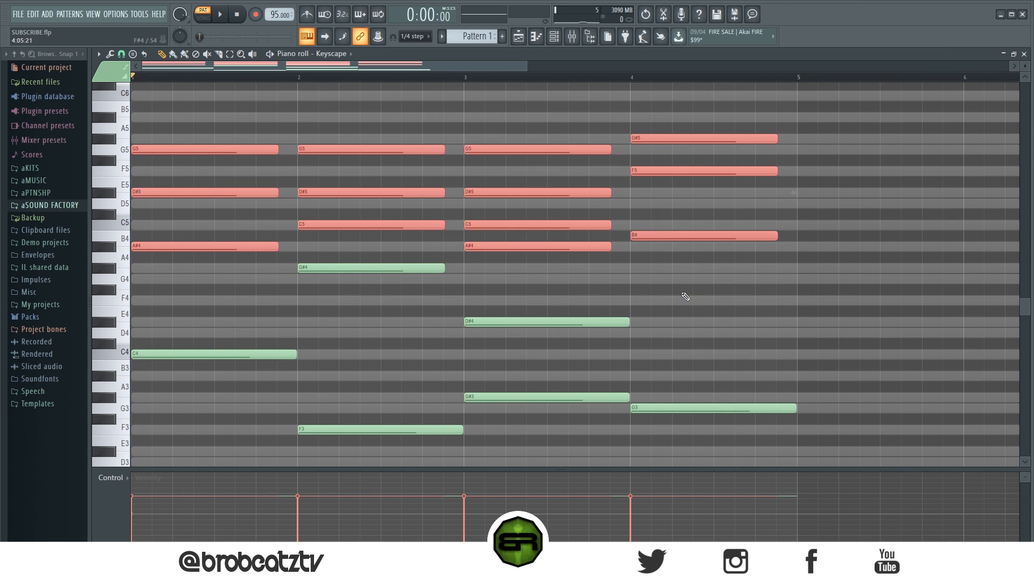
pyautogui.click(686, 296)
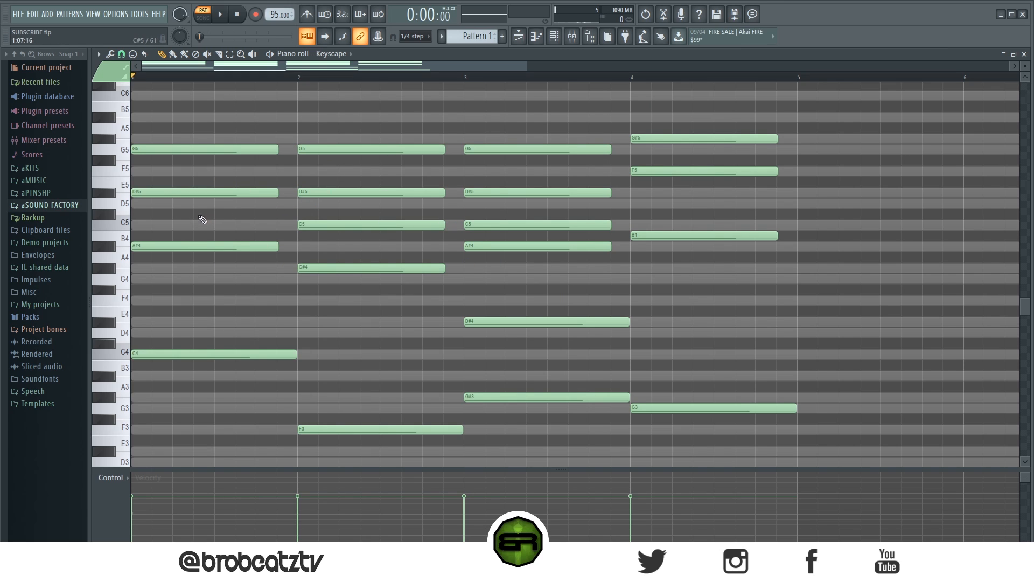
# Nudge the D#5 in bar 1 and the G5 and D#5 in bar 2 slightly late, and shift bar 3's C5 slightly early
pyautogui.moveTo(165, 192); pyautogui.dragTo(174, 194)
pyautogui.click(248, 218)
pyautogui.moveTo(320, 149); pyautogui.dragTo(330, 150)
pyautogui.moveTo(323, 193); pyautogui.dragTo(329, 193)
pyautogui.moveTo(507, 192); pyautogui.dragTo(482, 225)
pyautogui.keyDown('ctrl'); pyautogui.click(493, 211); pyautogui.keyUp('ctrl')
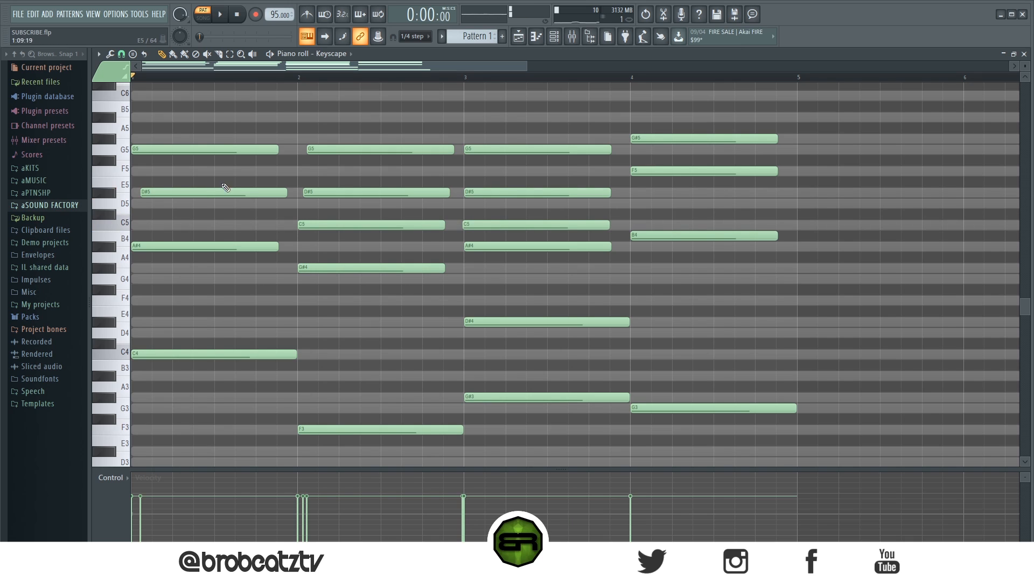
# Move bar 1's D#5 closer to the downbeat in small amounts, playing the chords back to check the timing
pyautogui.moveTo(197, 190); pyautogui.dragTo(195, 191)
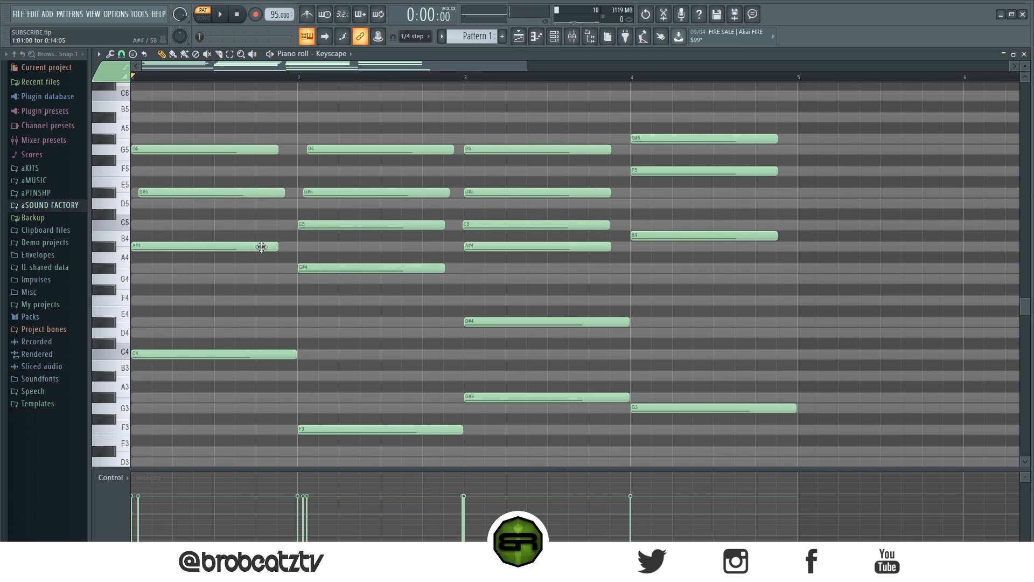
pyautogui.moveTo(195, 192); pyautogui.dragTo(191, 192)
pyautogui.press('space')
pyautogui.press('space')
pyautogui.press('space')
pyautogui.press('space')
pyautogui.moveTo(191, 192); pyautogui.dragTo(192, 193)
pyautogui.press('space')
pyautogui.press('space')
pyautogui.press('space')
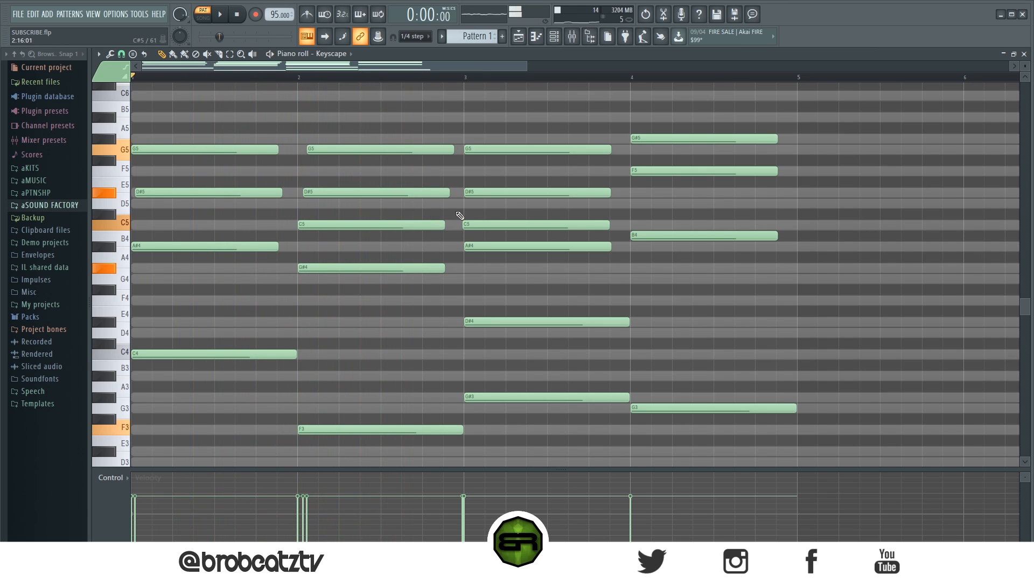
pyautogui.press('space')
# Stagger bar 3's C5 and D#5 after the downbeat, with snap set to 1/4 beat, and play the chords back
pyautogui.moveTo(479, 224); pyautogui.dragTo(501, 192)
pyautogui.click(121, 54)
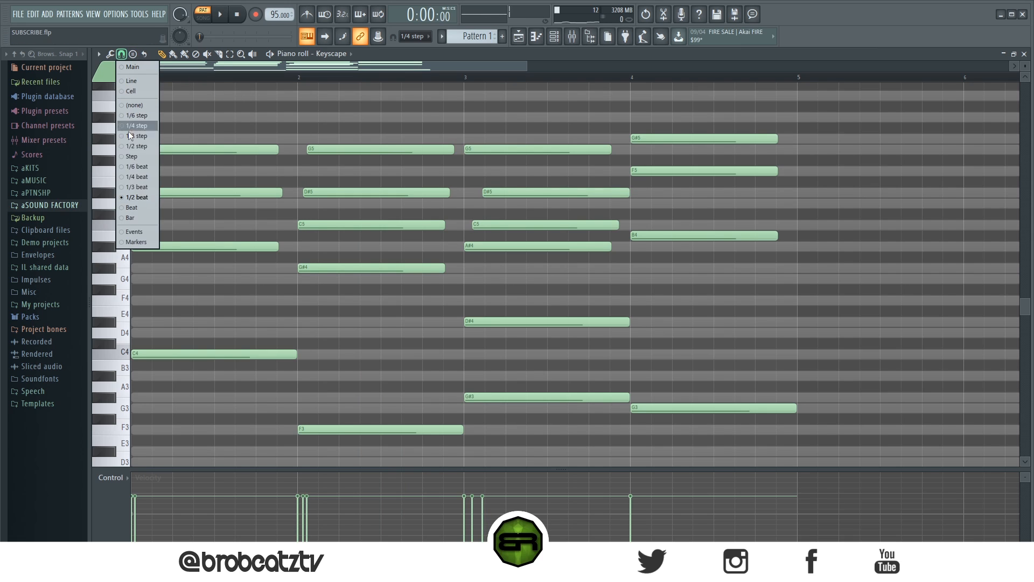
pyautogui.click(129, 177)
pyautogui.press('space')
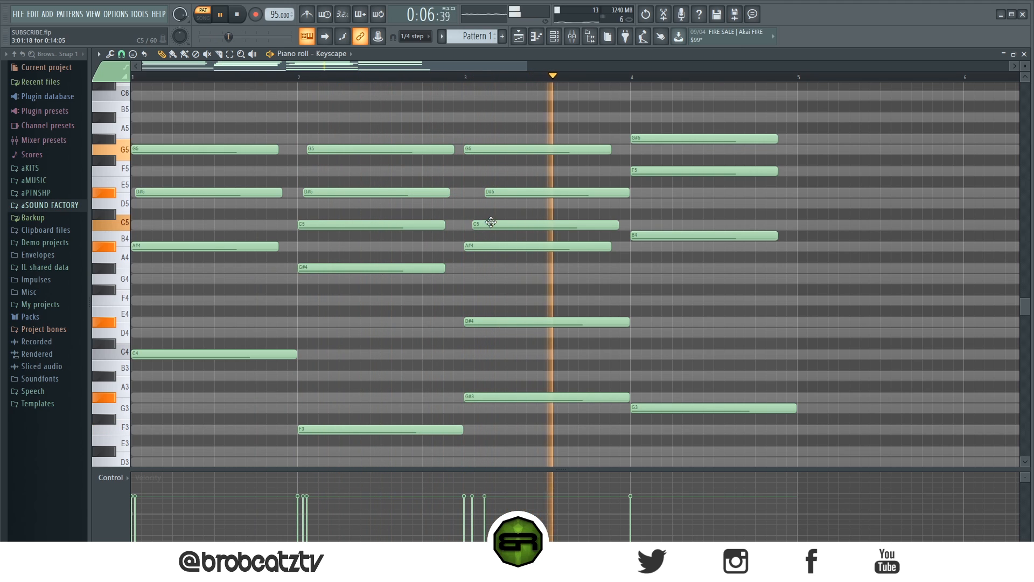
pyautogui.press('space')
# Trim the starts of bar 4's F5 and G#5 so they enter one after the other following the B4, and play the progression
pyautogui.moveTo(632, 173); pyautogui.dragTo(647, 142)
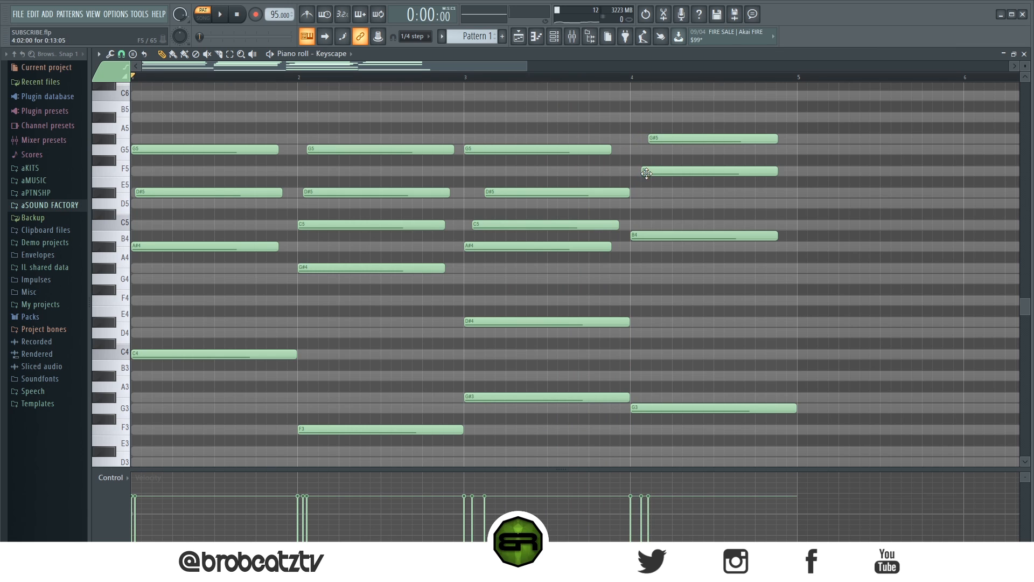
pyautogui.press('space')
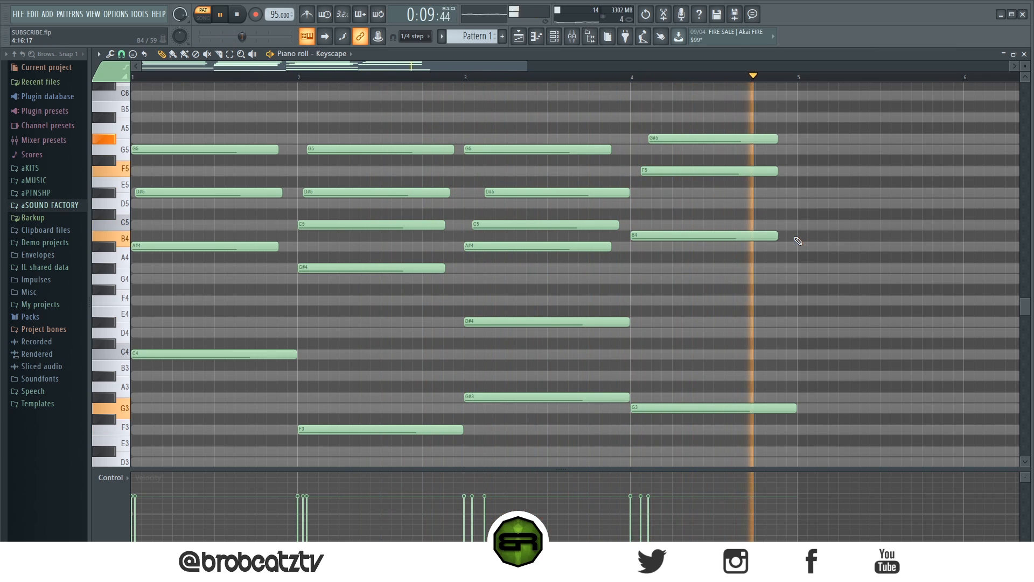
pyautogui.press('space')
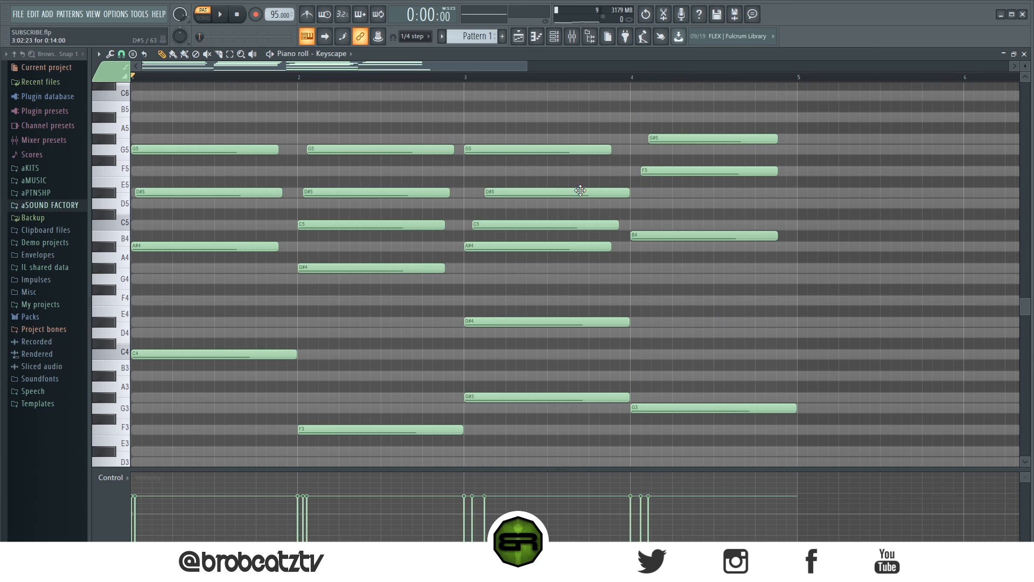
# Apply a slight velocity randomization to all notes with the randomizer, auditioning the result before accepting it, and clear the selection
pyautogui.hotkey('ctrl', 'a')
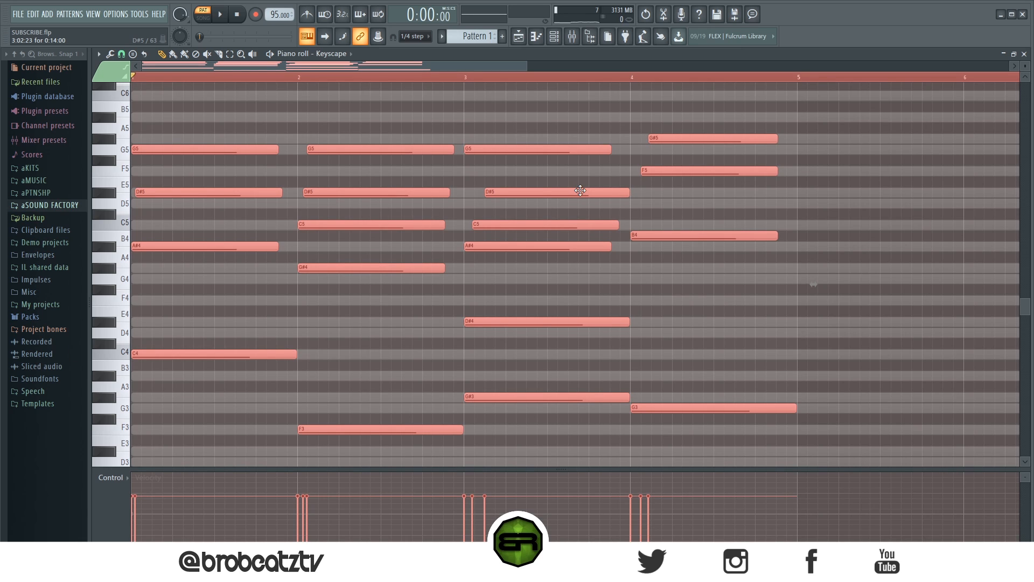
pyautogui.hotkey('alt', 'r')
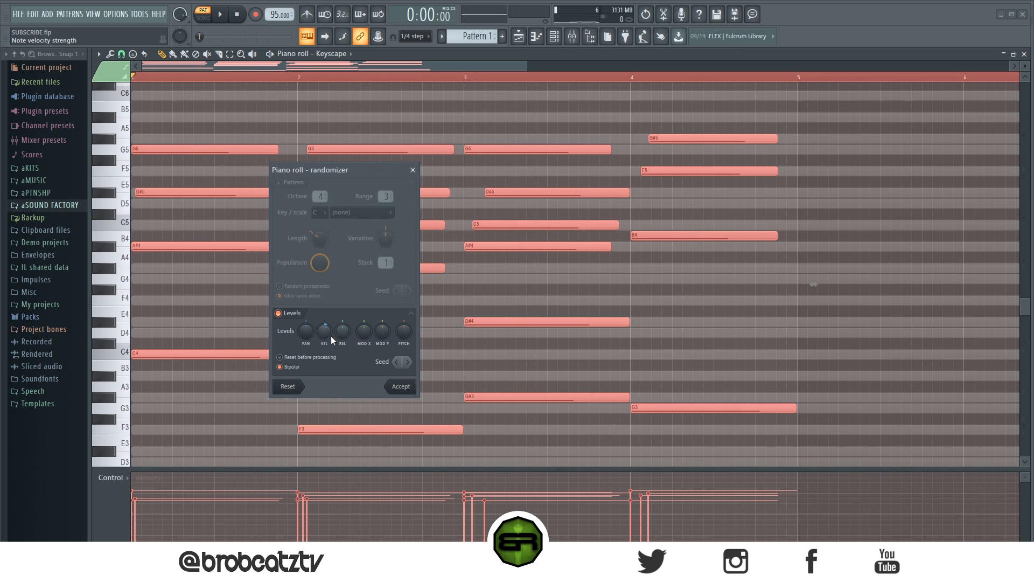
pyautogui.moveTo(325, 337)
pyautogui.mouseDown()
pyautogui.moveTo(325, 322)
pyautogui.moveTo(330, 350)
pyautogui.moveTo(324, 301)
pyautogui.moveTo(329, 332)
pyautogui.mouseUp()
pyautogui.press('space')
pyautogui.press('space')
pyautogui.press('space')
pyautogui.press('space')
pyautogui.press('space')
pyautogui.press('space')
pyautogui.press('space')
pyautogui.press('space')
pyautogui.press('space')
pyautogui.press('space')
pyautogui.press('space')
pyautogui.press('space')
pyautogui.press('space')
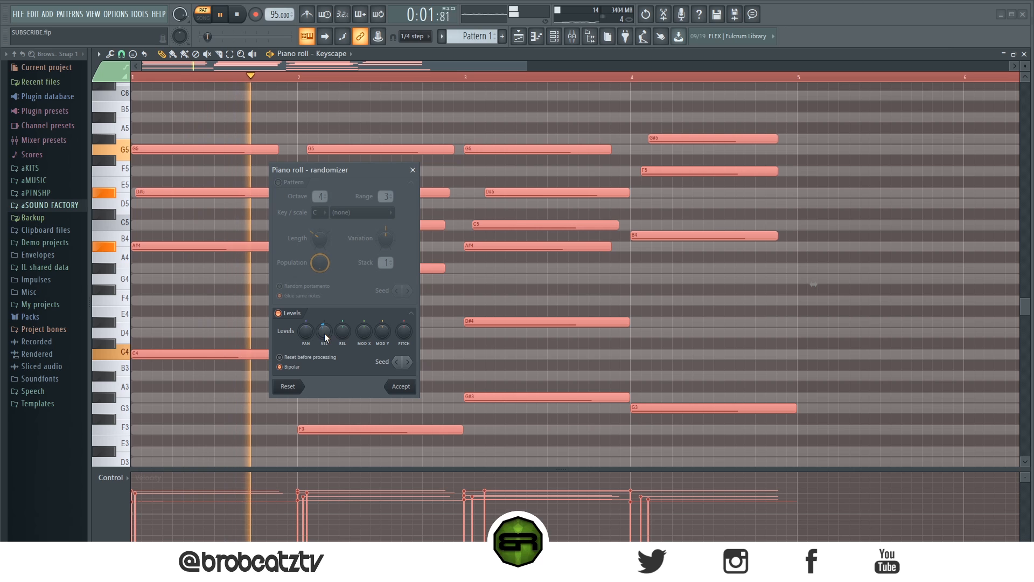
pyautogui.click(399, 388)
pyautogui.press('space')
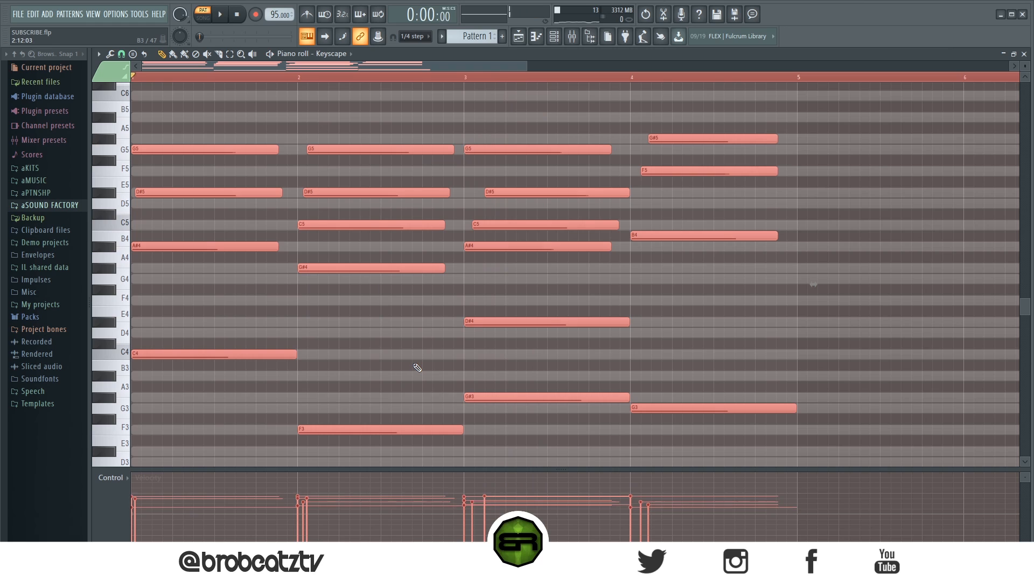
pyautogui.click(411, 365)
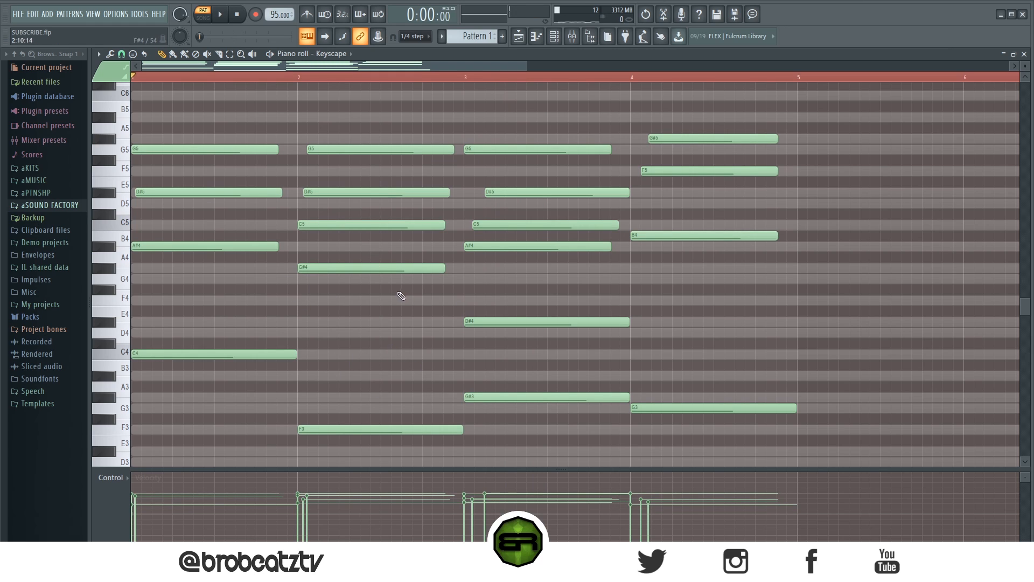
pyautogui.click(302, 312)
pyautogui.keyDown('ctrl'); pyautogui.click(329, 311); pyautogui.keyUp('ctrl')
pyautogui.moveTo(297, 517); pyautogui.dragTo(297, 521)
pyautogui.keyDown('ctrl'); pyautogui.click(344, 338); pyautogui.keyUp('ctrl')
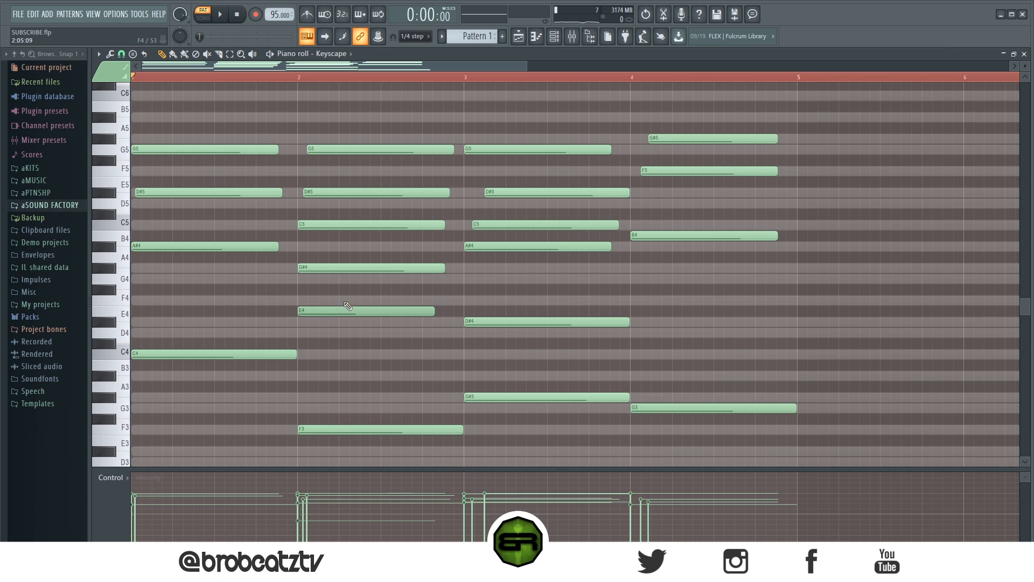
pyautogui.moveTo(333, 155); pyautogui.dragTo(398, 291)
pyautogui.moveTo(252, 350); pyautogui.dragTo(687, 455)
pyautogui.keyDown('ctrl'); pyautogui.click(321, 346); pyautogui.keyUp('ctrl')
pyautogui.rightClick(303, 310)
pyautogui.click(307, 271)
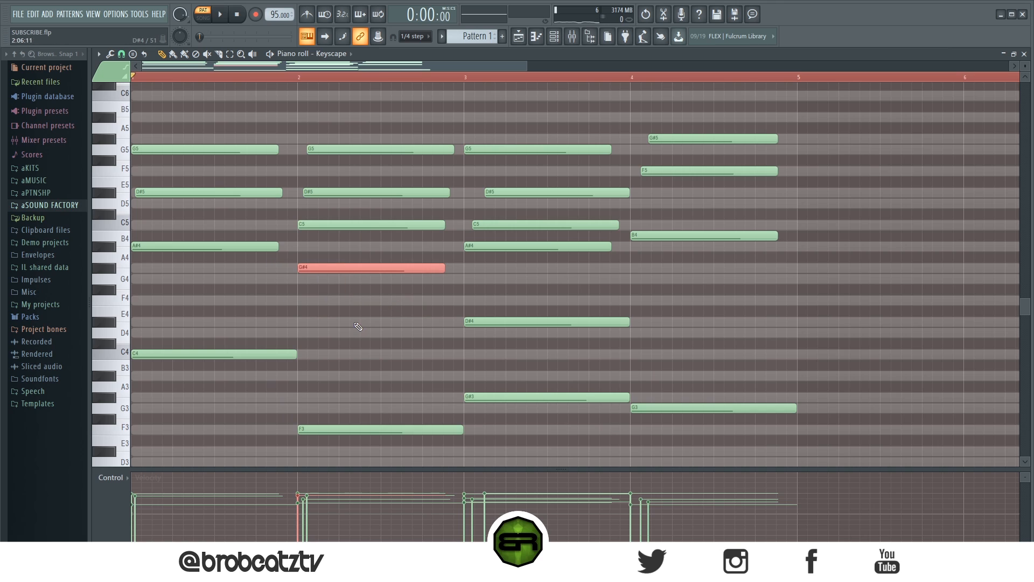
pyautogui.keyDown('ctrl'); pyautogui.click(455, 378); pyautogui.keyUp('ctrl')
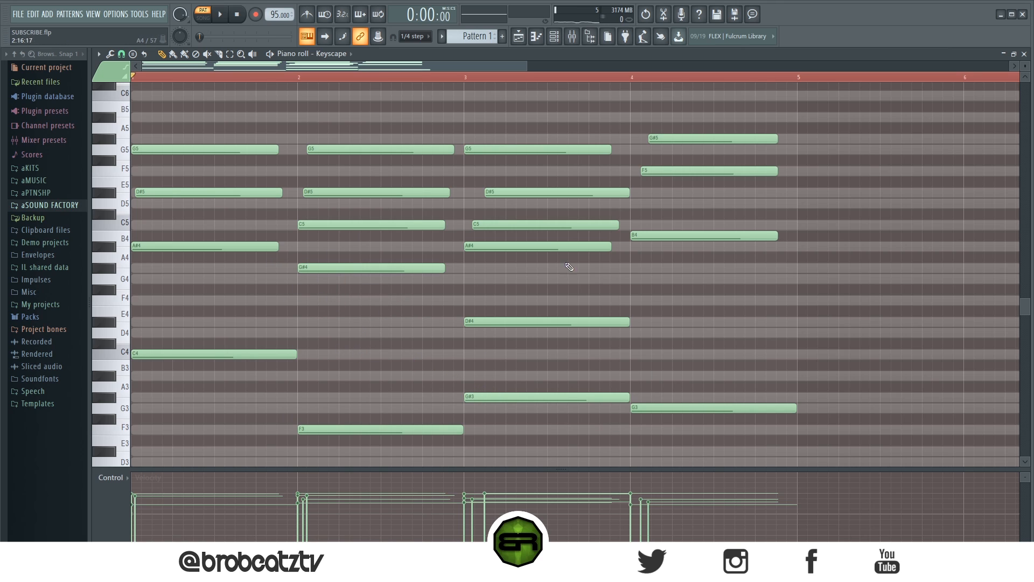
pyautogui.click(369, 150)
pyautogui.keyDown('ctrl'); pyautogui.click(478, 200); pyautogui.keyUp('ctrl')
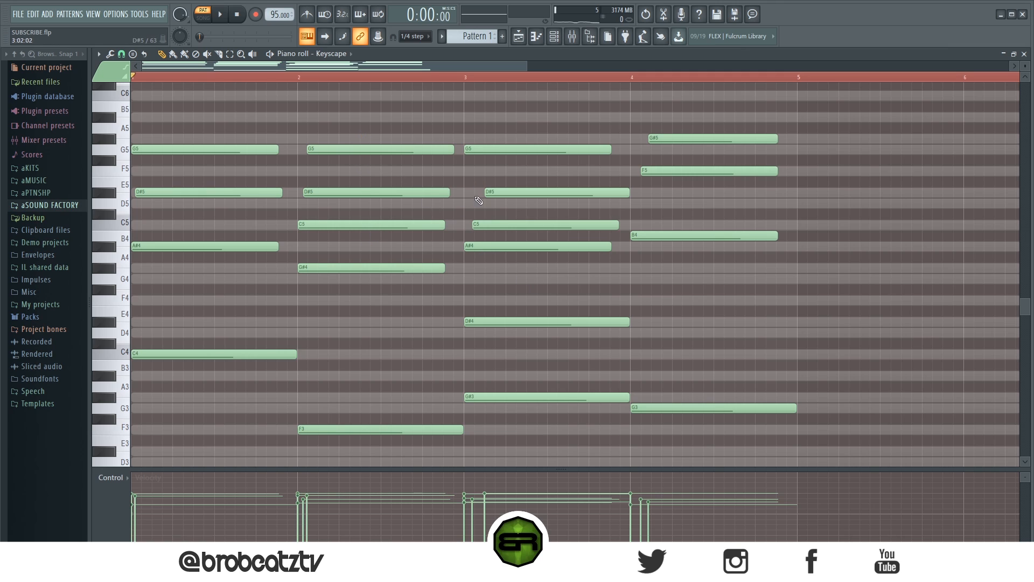
pyautogui.click(515, 189)
pyautogui.keyDown('shift'); pyautogui.click(518, 245); pyautogui.keyUp('shift')
pyautogui.keyDown('ctrl'); pyautogui.click(516, 286); pyautogui.keyUp('ctrl')
pyautogui.click(227, 302)
pyautogui.click(258, 291)
pyautogui.click(278, 280)
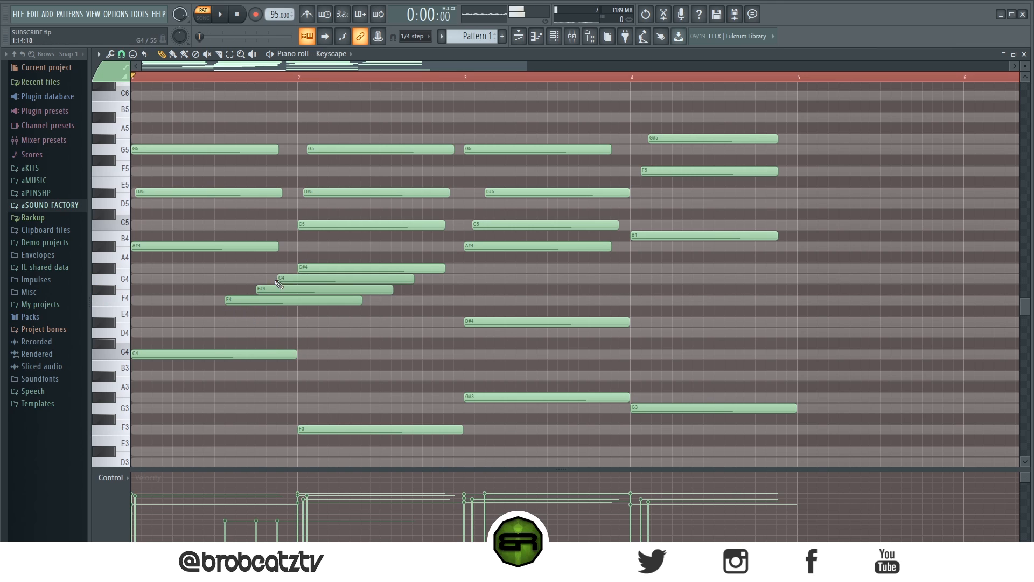
pyautogui.rightClick(368, 279)
pyautogui.rightClick(345, 290)
pyautogui.rightClick(313, 303)
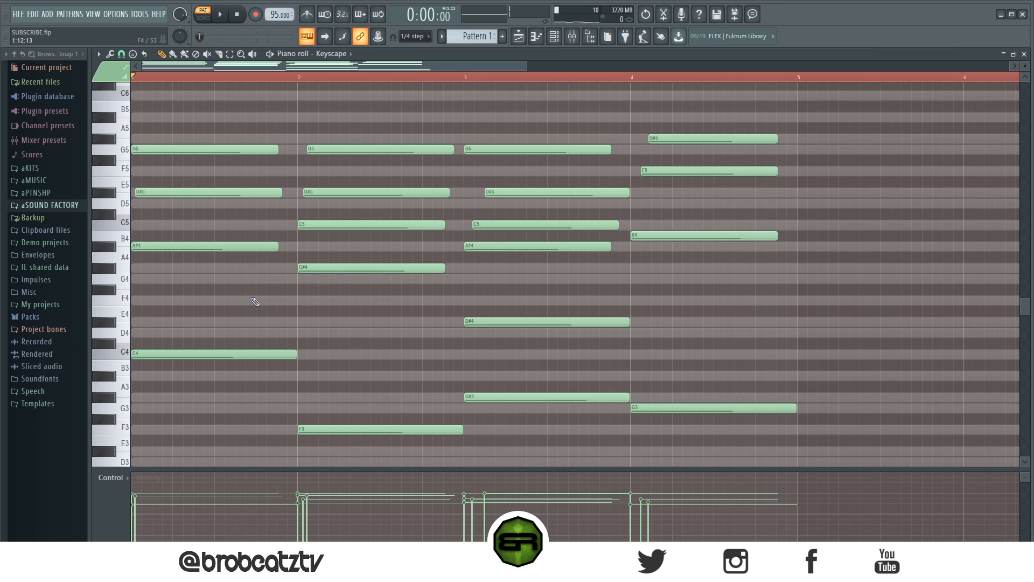
# Add a short F4 at 1:11:00 and a shorter G4 near the end of bar 1 leading into bar 2's G#4, and play them
pyautogui.click(242, 303)
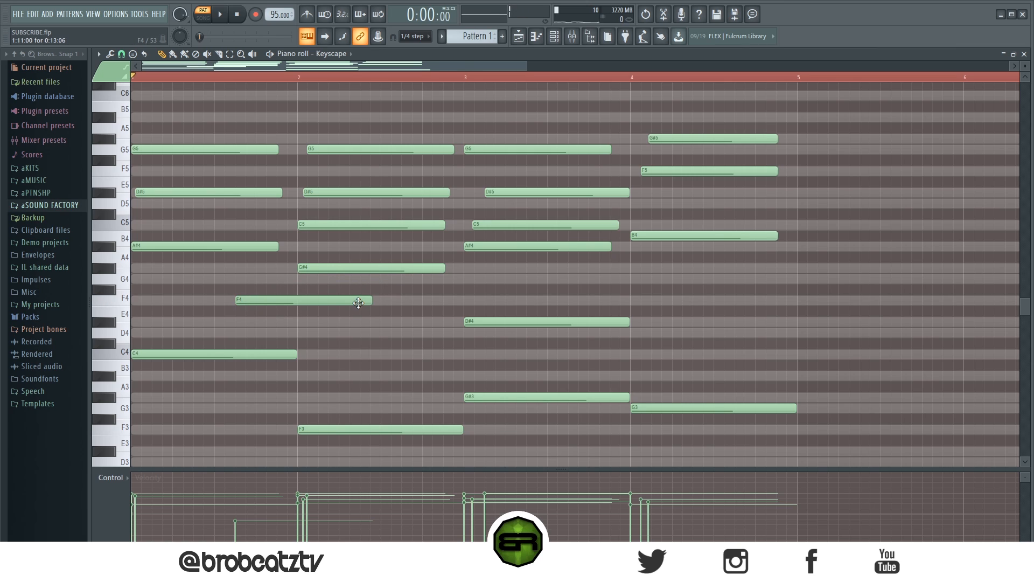
pyautogui.moveTo(370, 303); pyautogui.dragTo(273, 303)
pyautogui.click(281, 281)
pyautogui.moveTo(317, 283)
pyautogui.mouseDown()
pyautogui.moveTo(278, 292)
pyautogui.moveTo(340, 296)
pyautogui.moveTo(302, 311)
pyautogui.moveTo(284, 306)
pyautogui.moveTo(291, 302)
pyautogui.mouseUp()
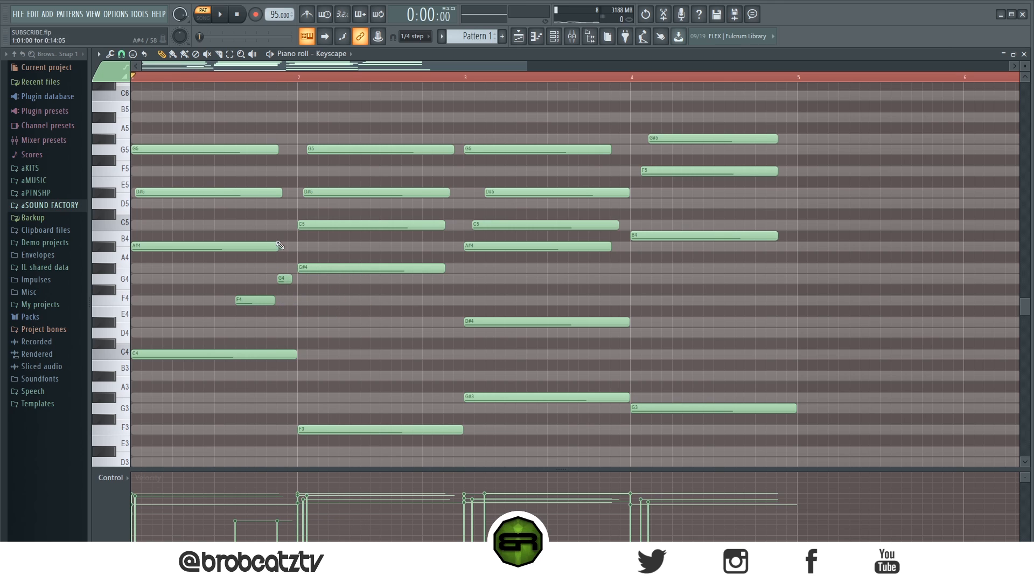
pyautogui.moveTo(235, 253); pyautogui.dragTo(363, 308)
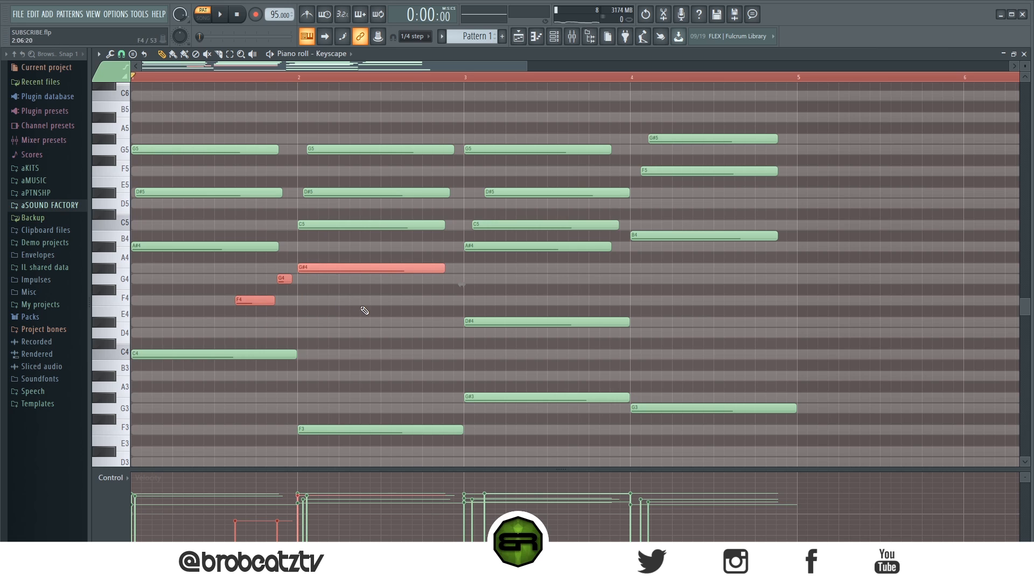
pyautogui.press('space')
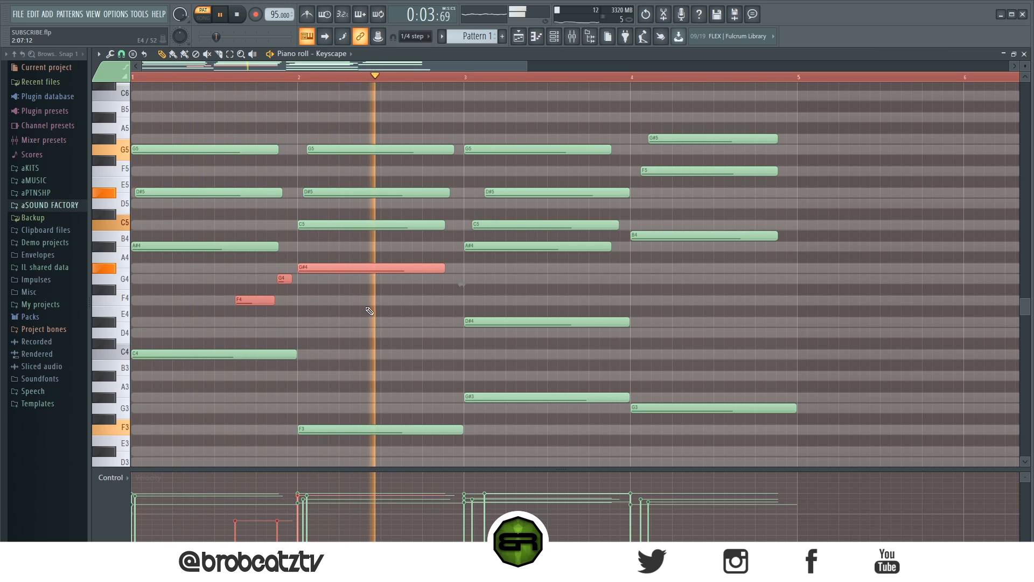
pyautogui.press('space')
# Extend the short G4 at the end of bar 1 slightly closer to the start of bar 2, and play the transition
pyautogui.keyDown('ctrl'); pyautogui.click(311, 300); pyautogui.keyUp('ctrl')
pyautogui.moveTo(292, 281); pyautogui.dragTo(295, 281)
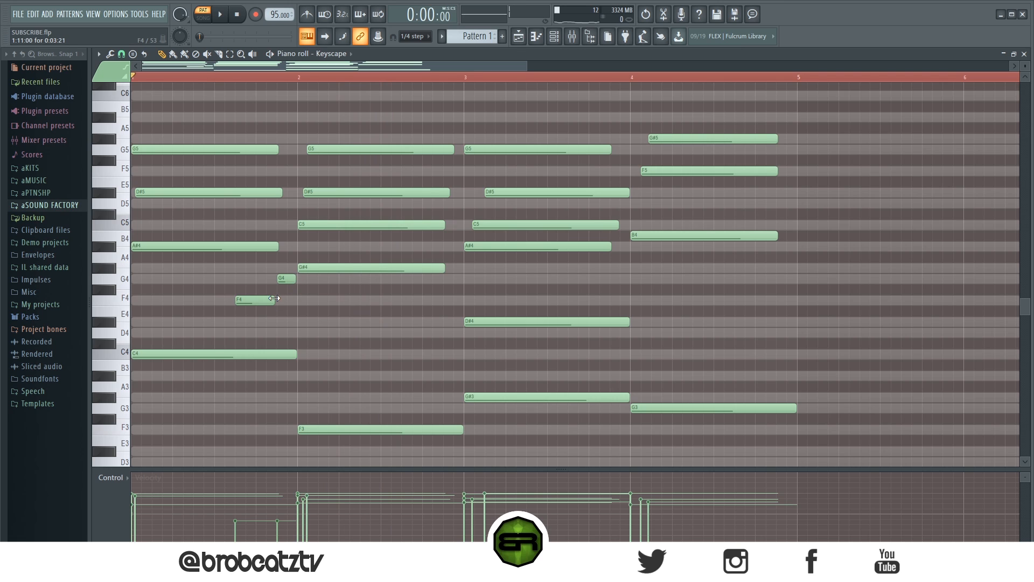
pyautogui.press('space')
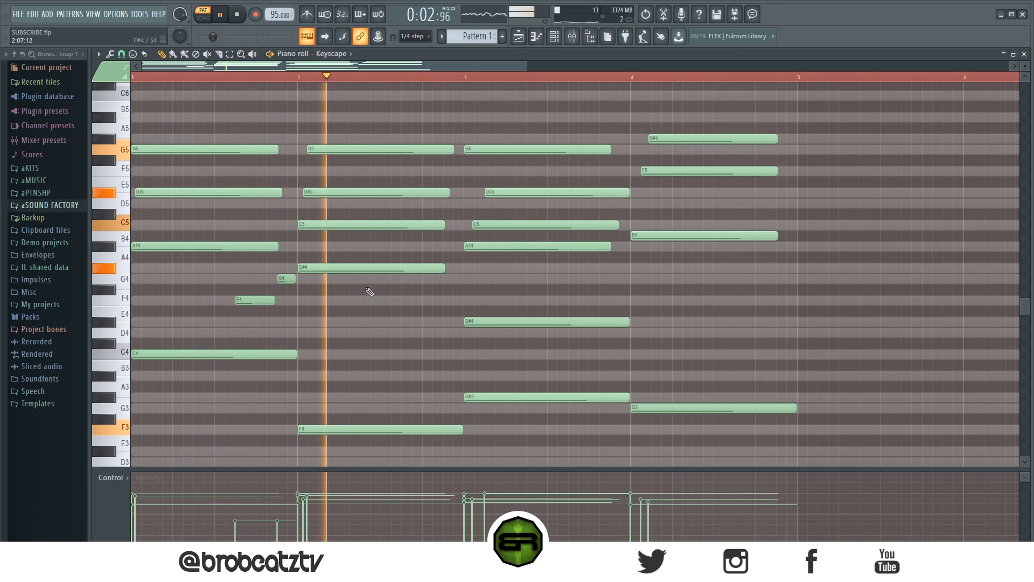
pyautogui.press('space')
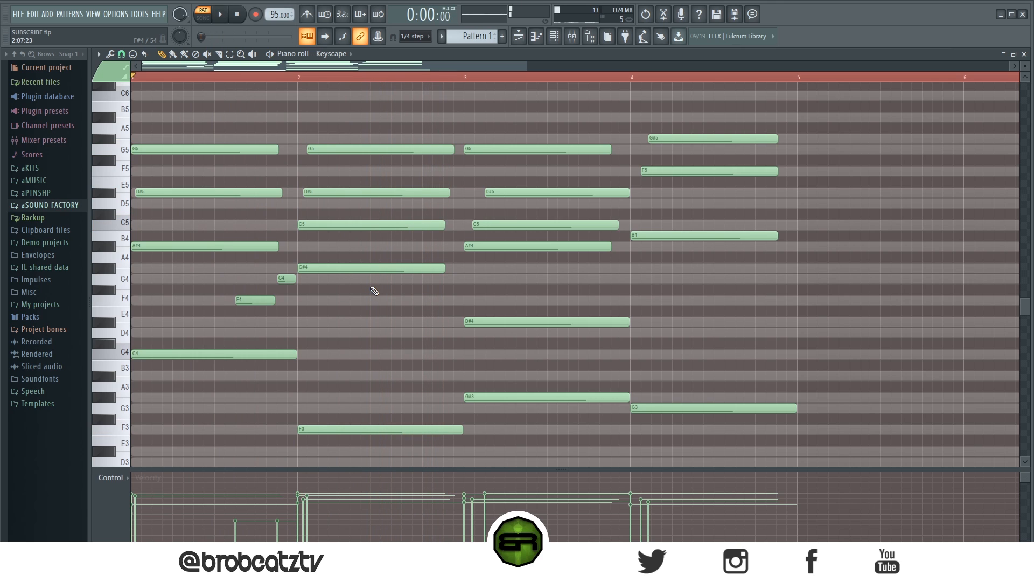
pyautogui.moveTo(505, 124); pyautogui.dragTo(524, 341)
pyautogui.keyDown('ctrl'); pyautogui.click(436, 367); pyautogui.keyUp('ctrl')
pyautogui.keyDown('ctrl'); pyautogui.click(386, 338); pyautogui.keyUp('ctrl')
pyautogui.scroll(4, 539, 363)
pyautogui.moveTo(536, 398); pyautogui.dragTo(483, 232)
pyautogui.scroll(-5, 646, 308)
pyautogui.keyDown('ctrl'); pyautogui.click(464, 258); pyautogui.keyUp('ctrl')
pyautogui.moveTo(514, 180); pyautogui.dragTo(518, 204)
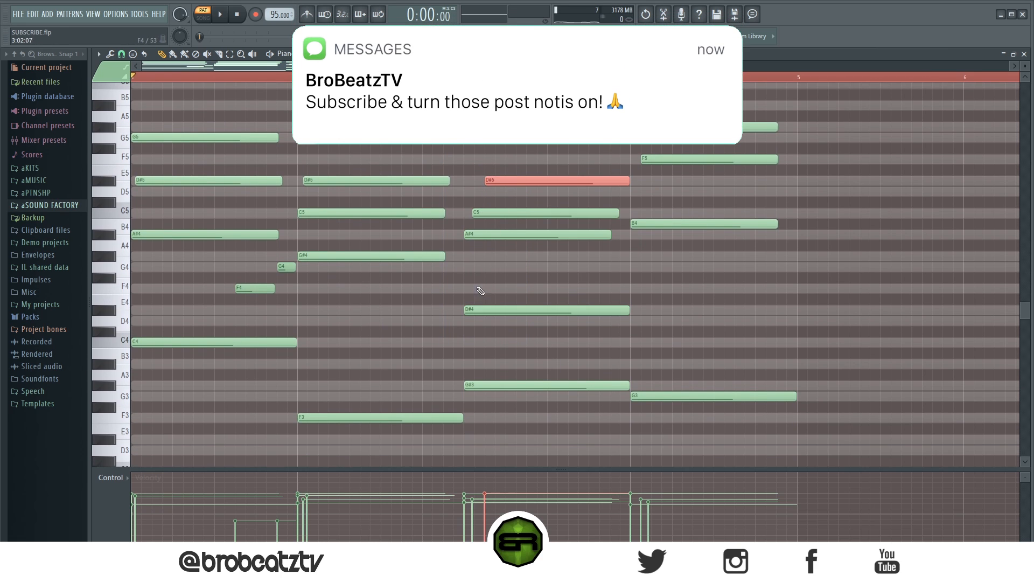
pyautogui.keyDown('ctrl'); pyautogui.click(476, 285); pyautogui.keyUp('ctrl')
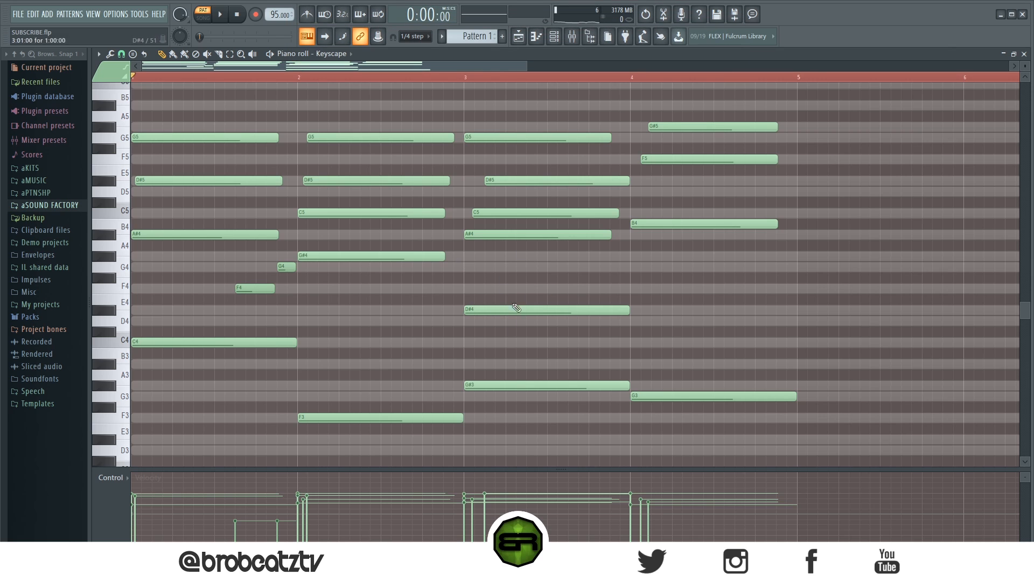
pyautogui.moveTo(316, 166); pyautogui.dragTo(401, 216)
pyautogui.keyDown('ctrl'); pyautogui.click(457, 275); pyautogui.keyUp('ctrl')
pyautogui.moveTo(449, 303); pyautogui.dragTo(636, 326)
pyautogui.keyDown('ctrl'); pyautogui.click(461, 336); pyautogui.keyUp('ctrl')
# Add a short C4 at 2:13:00, leading into bar 3, and play the progression to check it
pyautogui.click(424, 343)
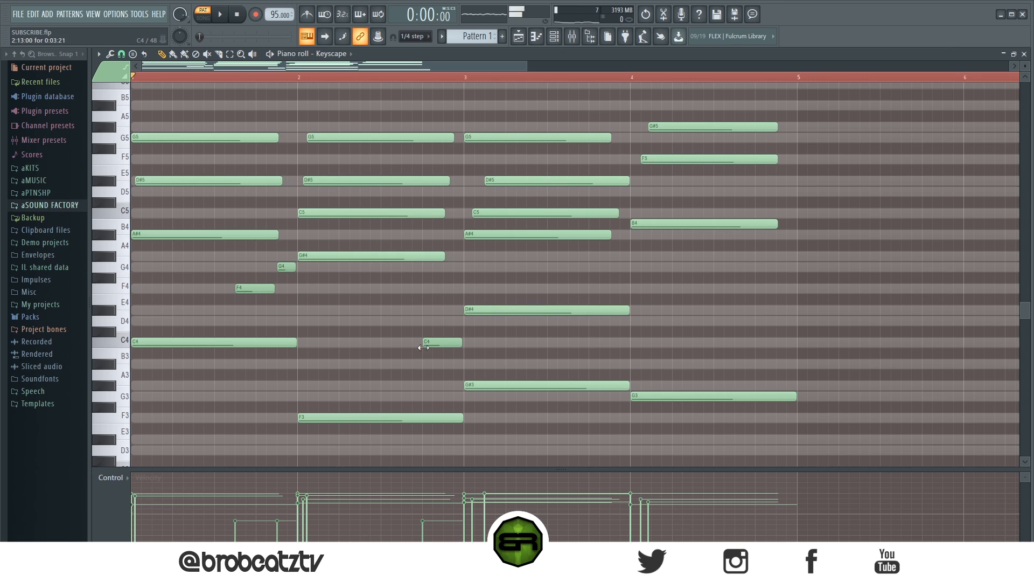
pyautogui.press('space')
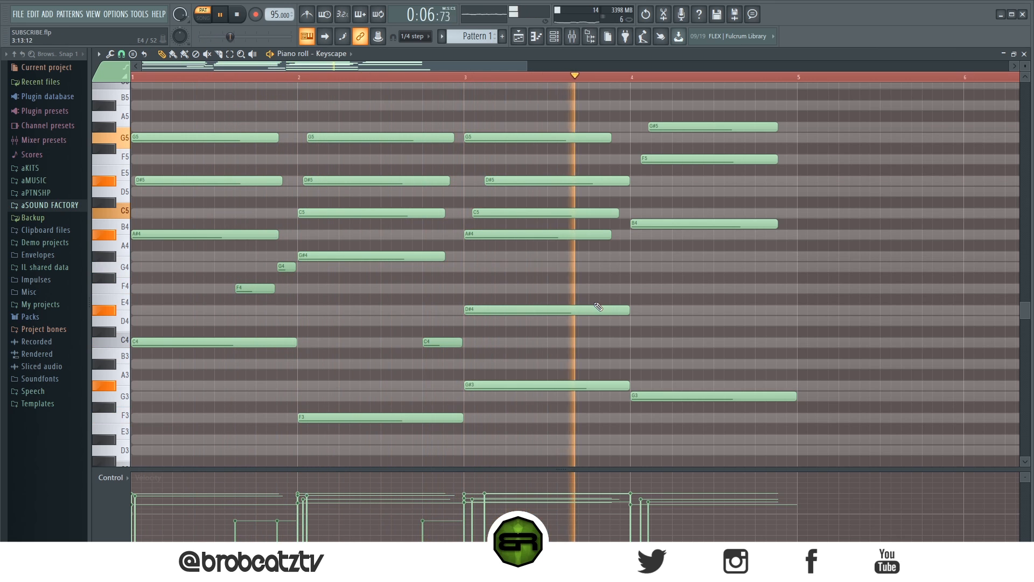
pyautogui.press('space')
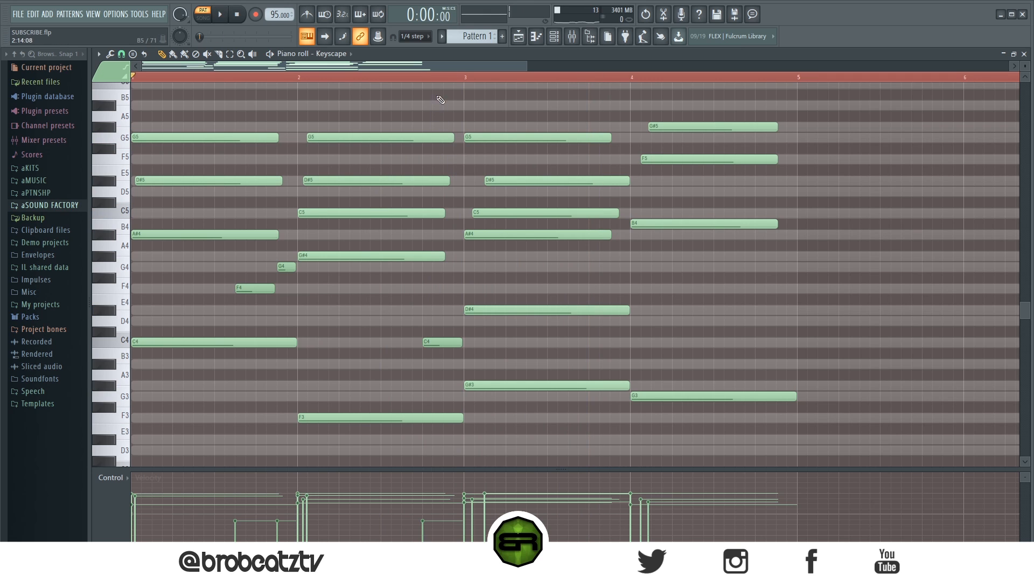
# Shorten the end of bar 3's A#4 and add a short A#4 at 3:15:00 leading into bar 4's B4
pyautogui.moveTo(421, 69); pyautogui.dragTo(438, 68)
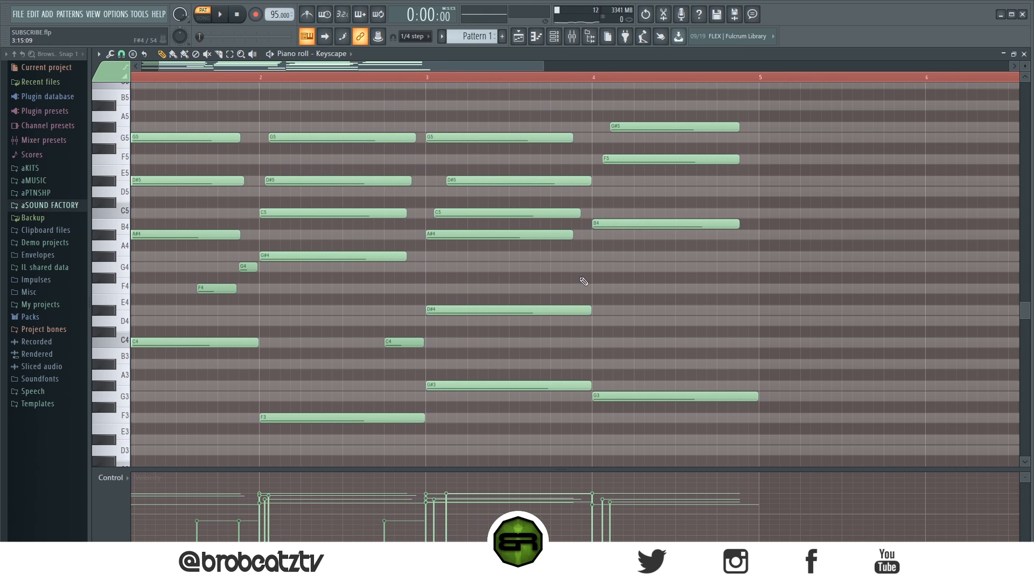
pyautogui.click(601, 224)
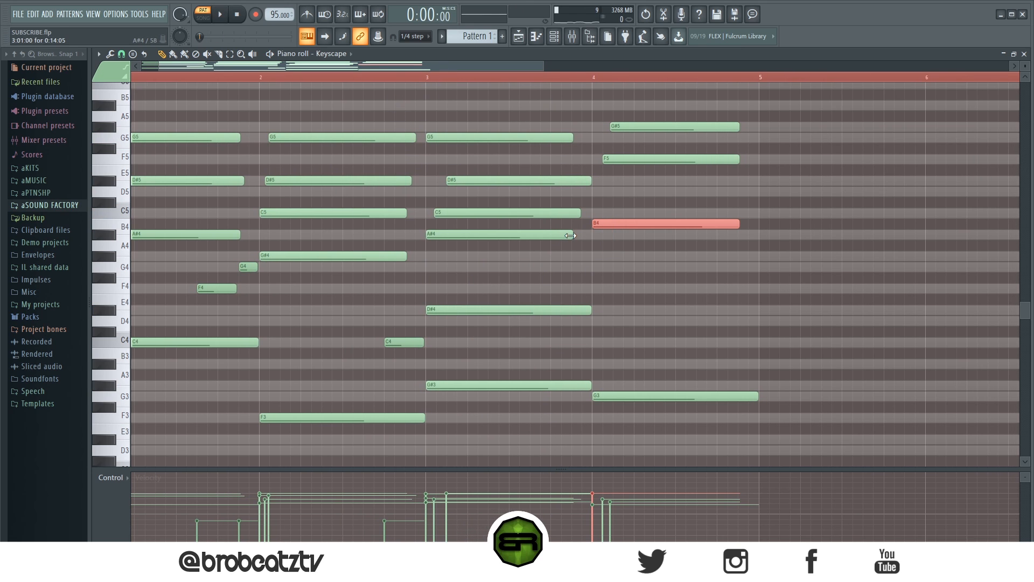
pyautogui.moveTo(570, 236); pyautogui.dragTo(563, 236)
pyautogui.moveTo(620, 221); pyautogui.dragTo(694, 263)
pyautogui.moveTo(655, 120); pyautogui.dragTo(749, 251)
pyautogui.keyDown('ctrl'); pyautogui.click(751, 252); pyautogui.keyUp('ctrl')
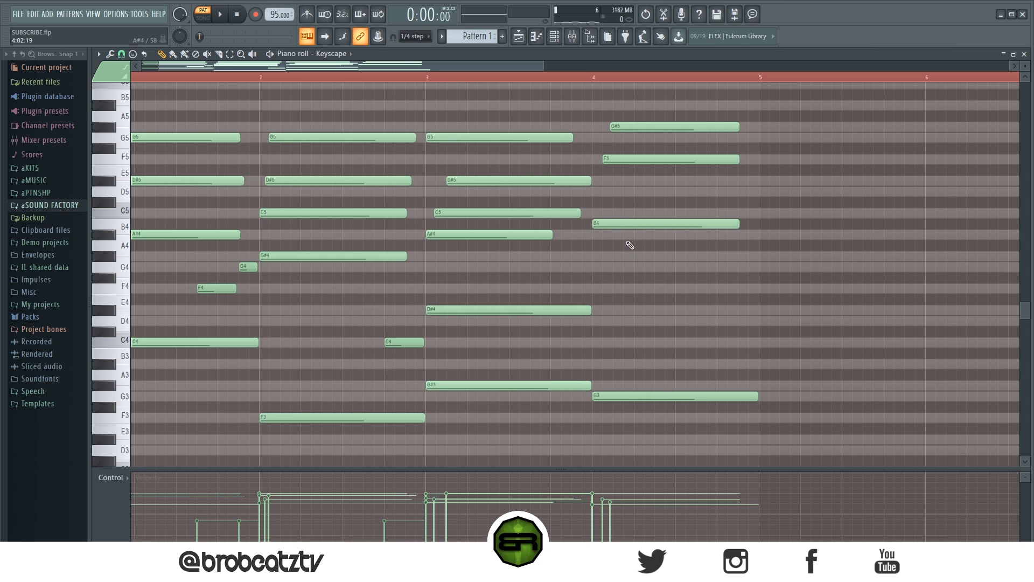
pyautogui.click(577, 237)
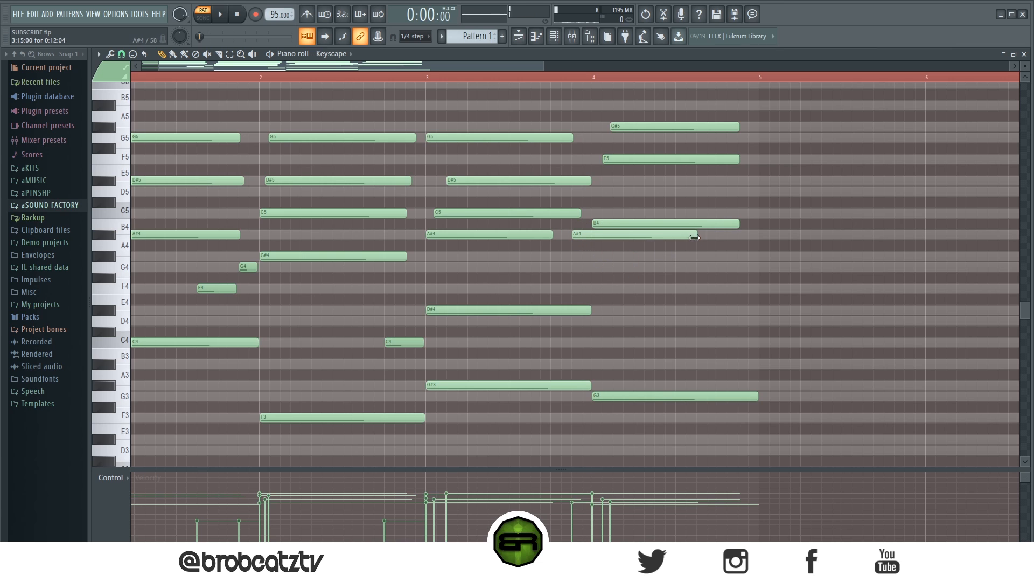
pyautogui.moveTo(699, 242); pyautogui.dragTo(590, 243)
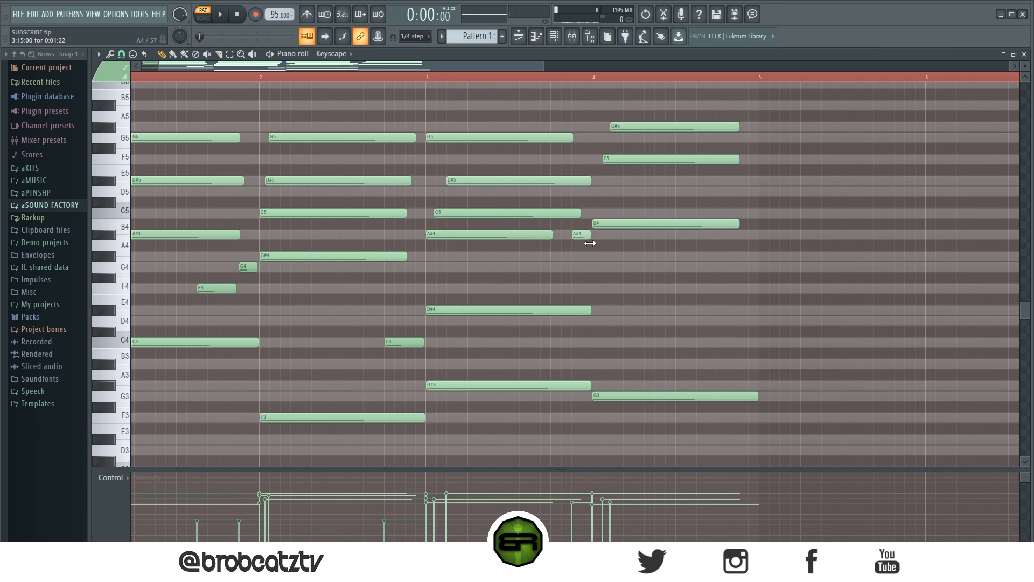
# Add a short G#4 just before the short A#4 late in bar 3, trim that A#4 slightly, and play the transition
pyautogui.click(536, 257)
pyautogui.moveTo(546, 257); pyautogui.dragTo(562, 257)
pyautogui.press('space')
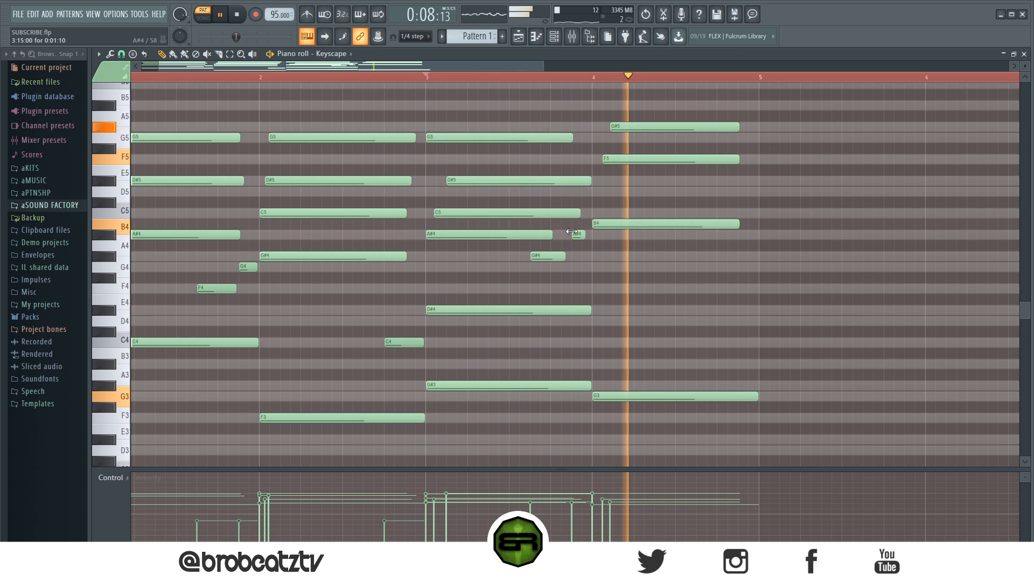
pyautogui.press('space')
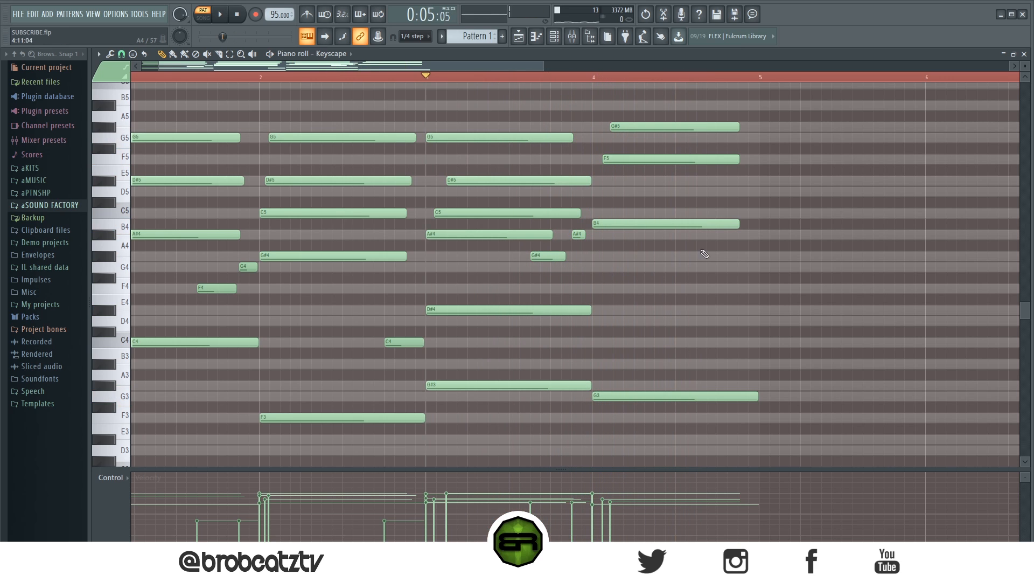
# Duplicate the whole four-bar progression so the copy starts at bar 5, and clear the selection
pyautogui.hotkey('ctrl', 'a')
pyautogui.hotkey('ctrl', 'b')
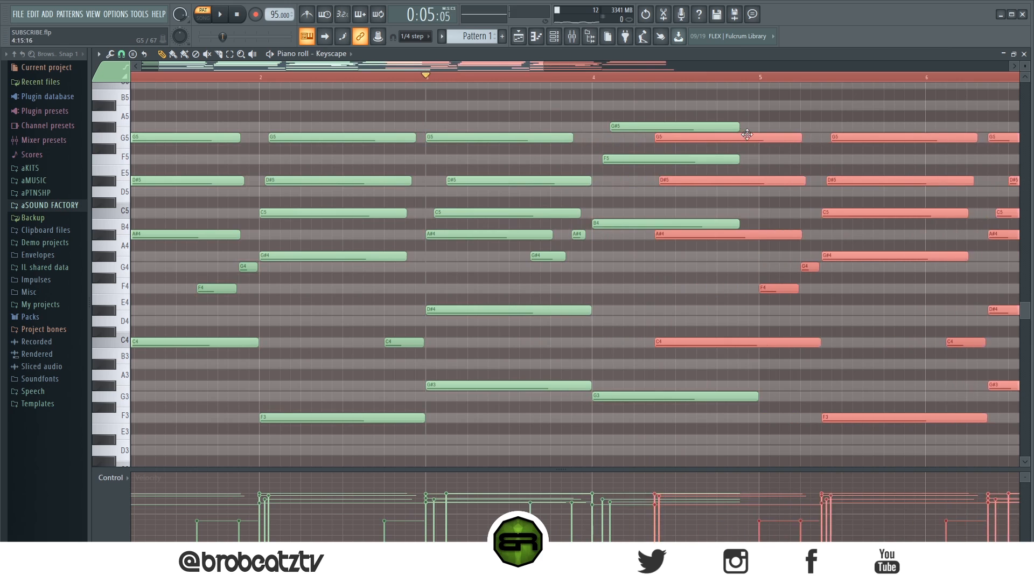
pyautogui.rightClick(748, 272)
pyautogui.click(773, 178)
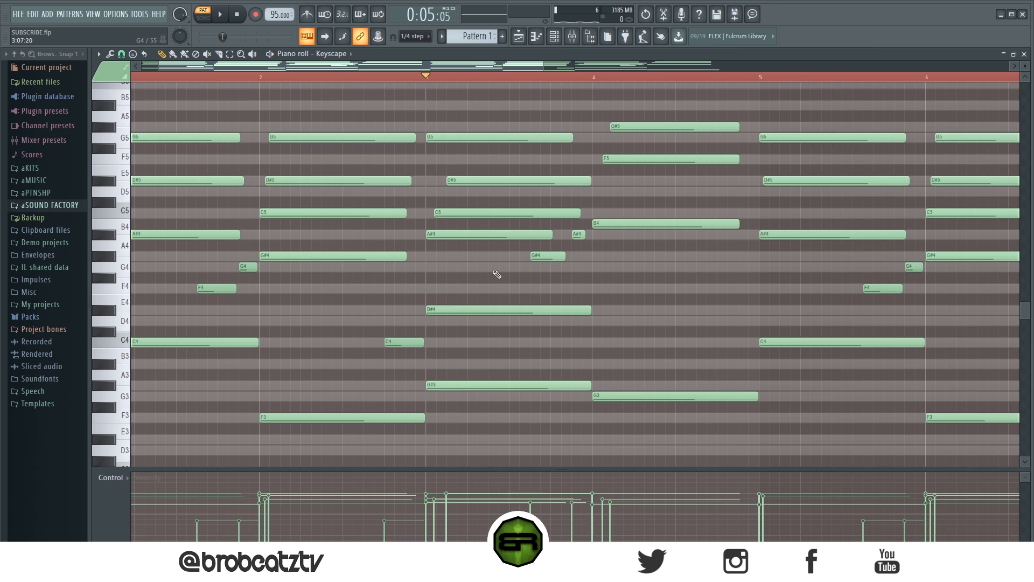
# Trace the ascending inner line from bar 1's F4 and G4 through to bar 4's B4 by selecting its notes, and clear the selection
pyautogui.moveTo(215, 303); pyautogui.dragTo(293, 253)
pyautogui.keyDown('ctrl'); pyautogui.keyDown('shift'); pyautogui.click(441, 235); pyautogui.keyUp('shift'); pyautogui.keyUp('ctrl')
pyautogui.moveTo(532, 261); pyautogui.dragTo(627, 219)
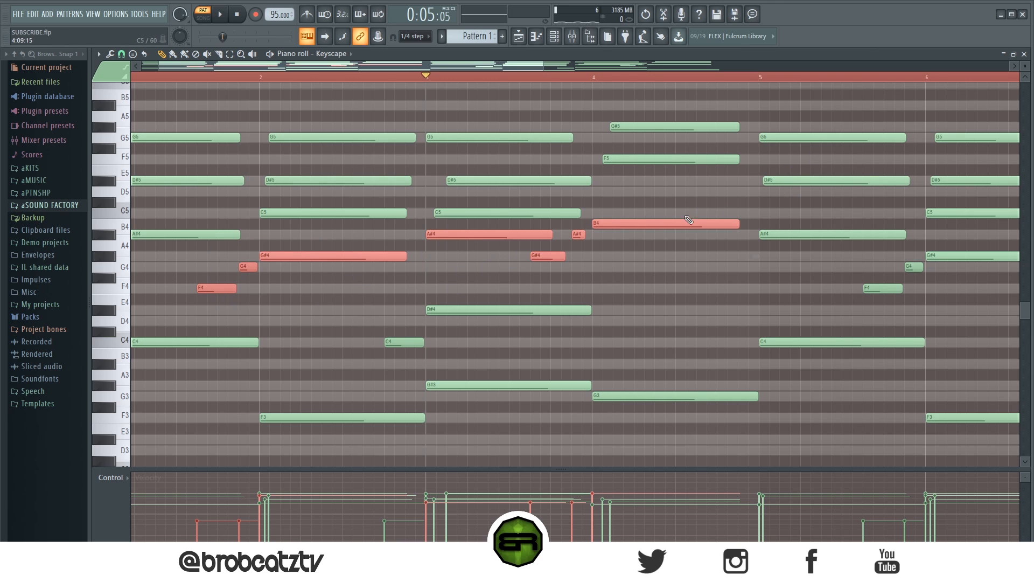
pyautogui.keyDown('ctrl'); pyautogui.keyDown('shift'); pyautogui.click(799, 179); pyautogui.keyUp('shift'); pyautogui.keyUp('ctrl')
pyautogui.keyDown('ctrl'); pyautogui.click(690, 262); pyautogui.keyUp('ctrl')
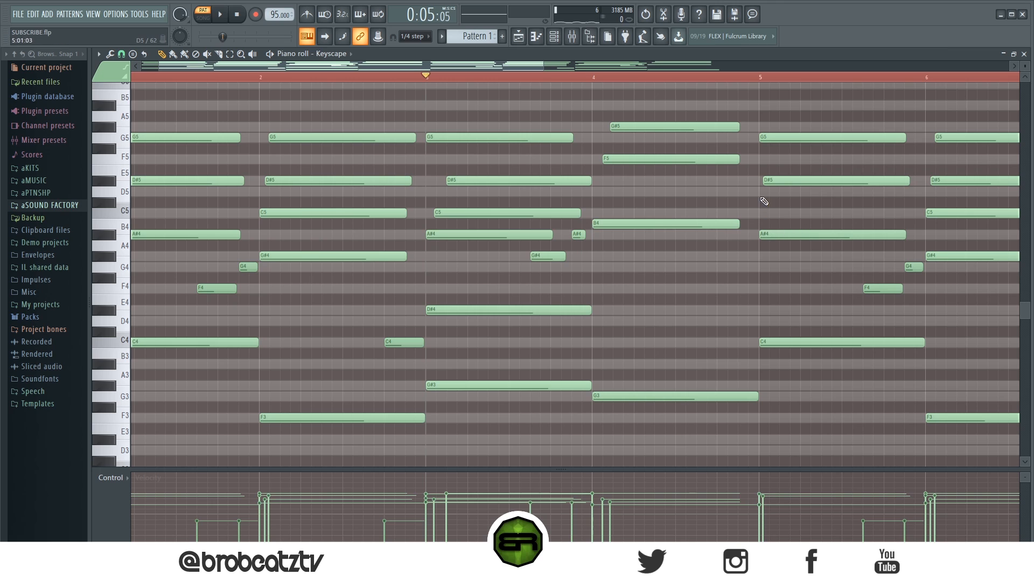
# Add short C5 and D5 passing notes at the end of bar 4, one after the other, leading into bar 5's D#5
pyautogui.click(746, 193)
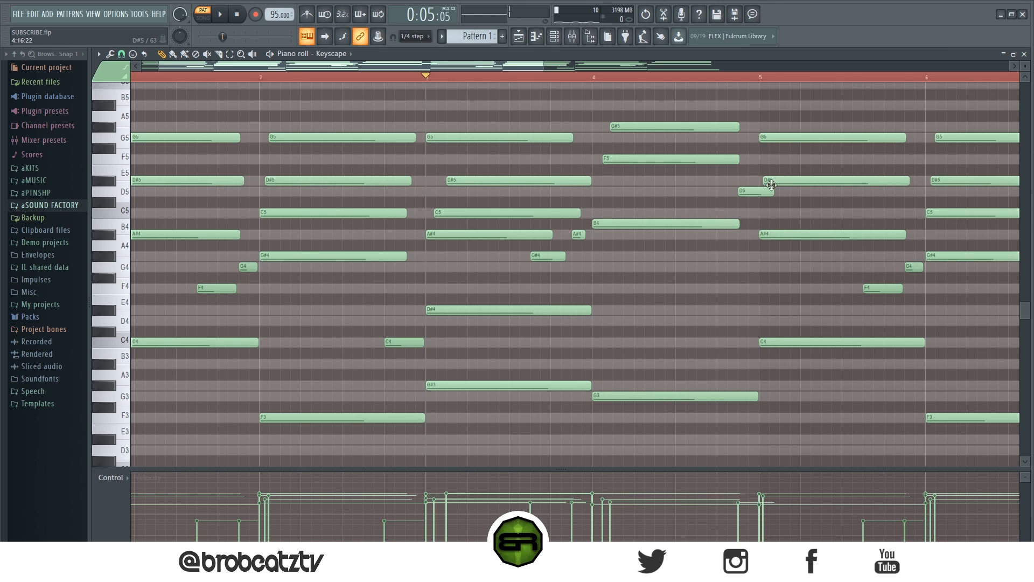
pyautogui.click(721, 213)
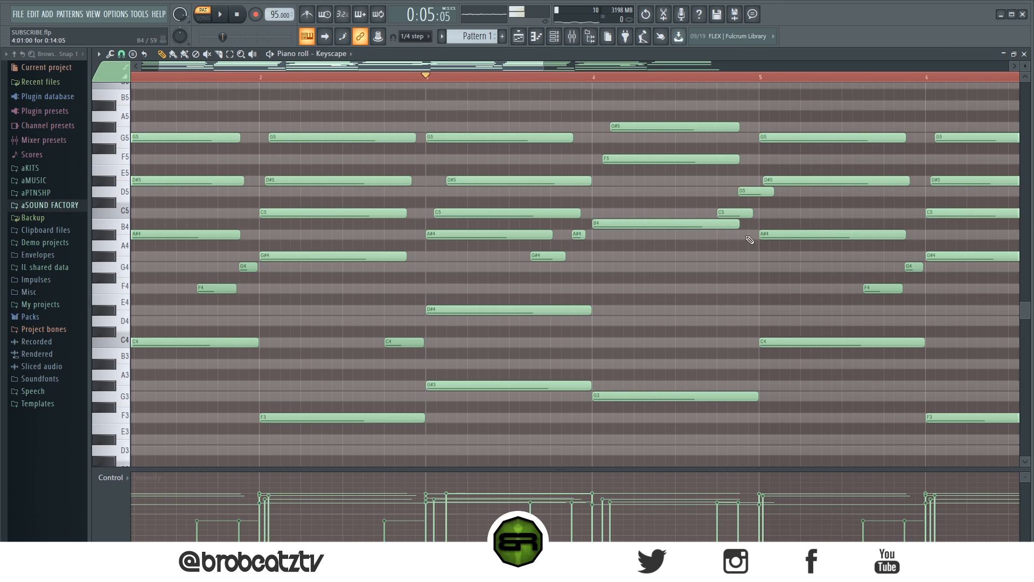
pyautogui.moveTo(734, 212); pyautogui.dragTo(693, 212)
pyautogui.moveTo(751, 192); pyautogui.dragTo(722, 178)
# Lower the velocity of bar 4's D5 passing note to about 48% and the short C5's slightly further, and play from bar 4
pyautogui.keyDown('ctrl'); pyautogui.keyDown('shift'); pyautogui.click(706, 212); pyautogui.keyUp('shift'); pyautogui.keyUp('ctrl')
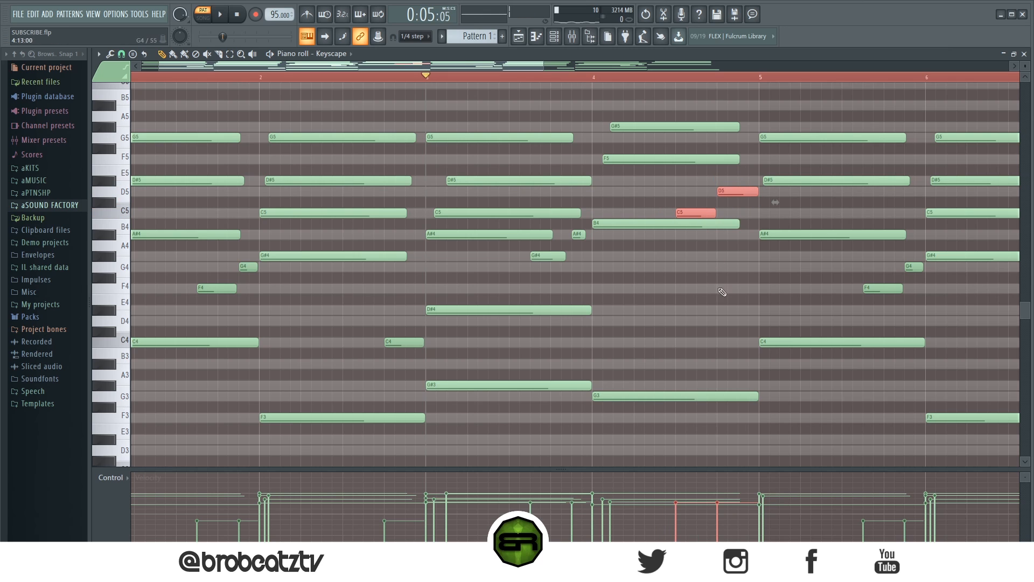
pyautogui.moveTo(676, 504)
pyautogui.mouseDown()
pyautogui.moveTo(678, 523)
pyautogui.moveTo(720, 519)
pyautogui.mouseUp()
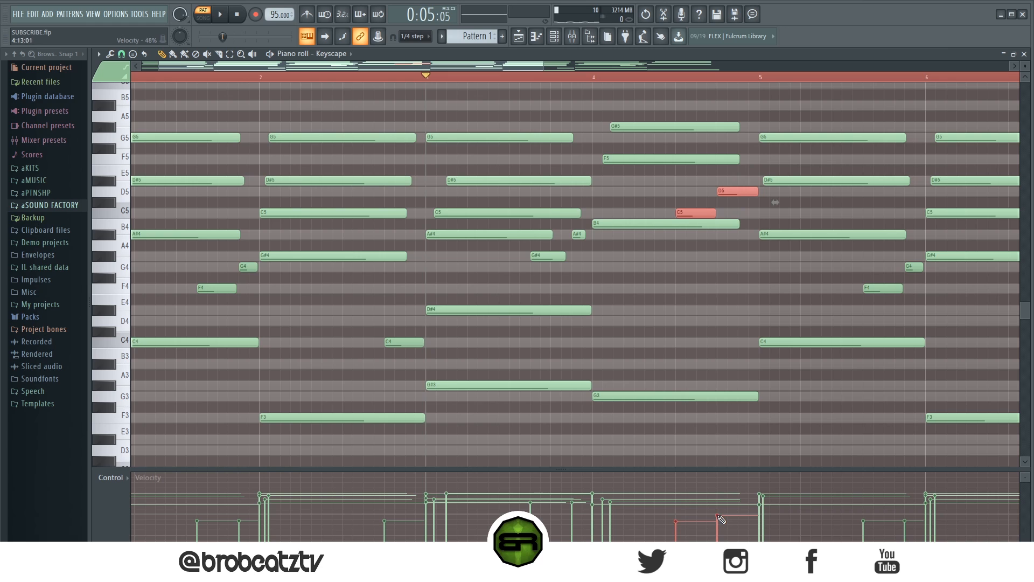
pyautogui.moveTo(677, 469); pyautogui.dragTo(679, 456)
pyautogui.hotkey('ctrl', 'd')
pyautogui.moveTo(603, 76); pyautogui.dragTo(599, 78)
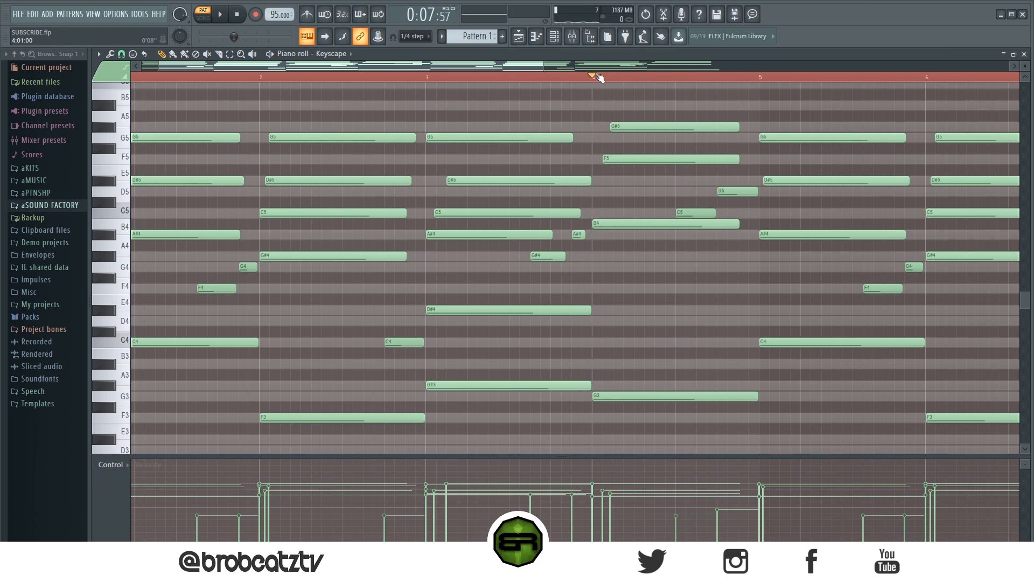
pyautogui.press('space')
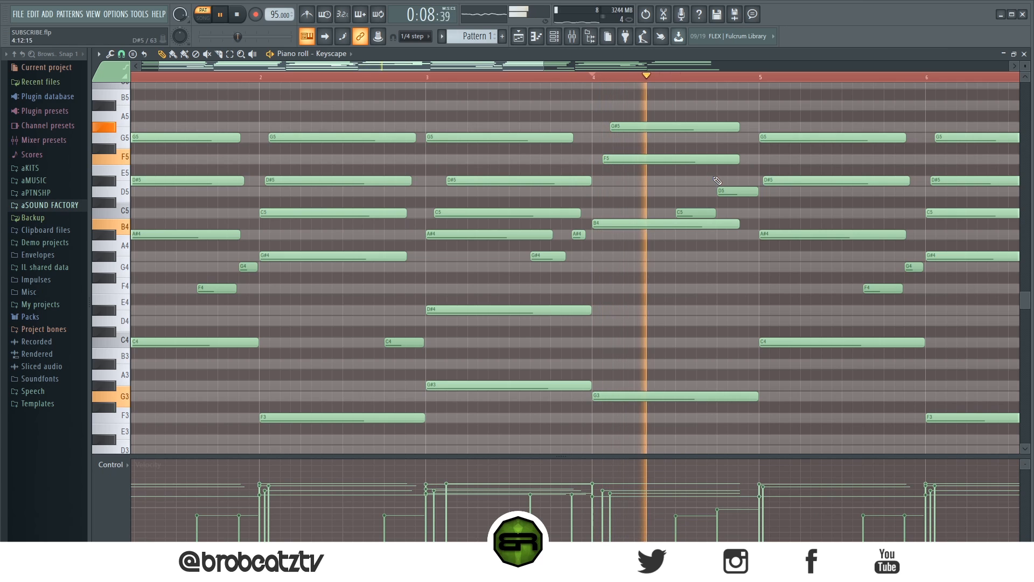
pyautogui.press('space')
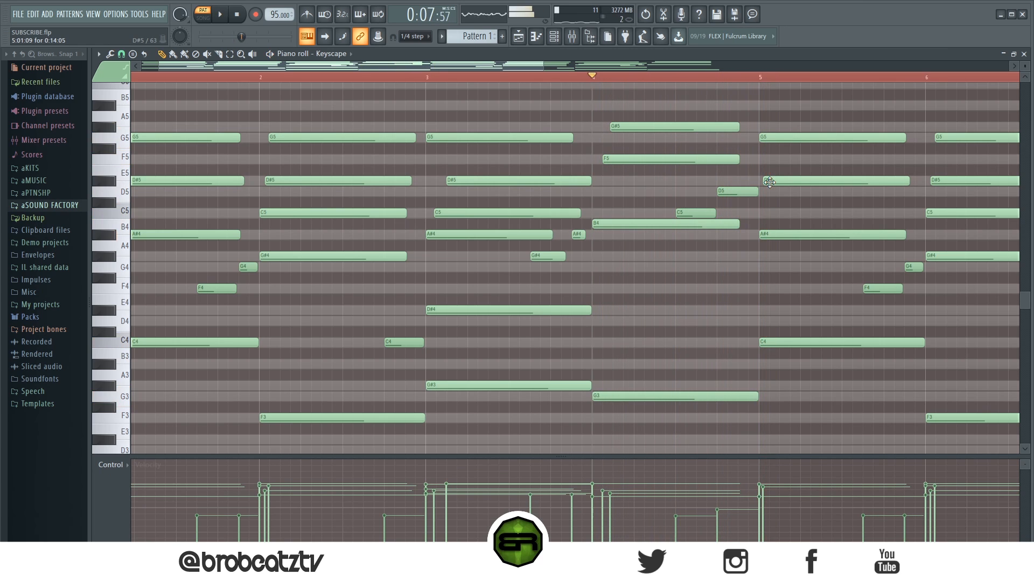
# Play the progression from the start of bar 1 to hear all the passing notes in context
pyautogui.moveTo(397, 78); pyautogui.dragTo(93, 112)
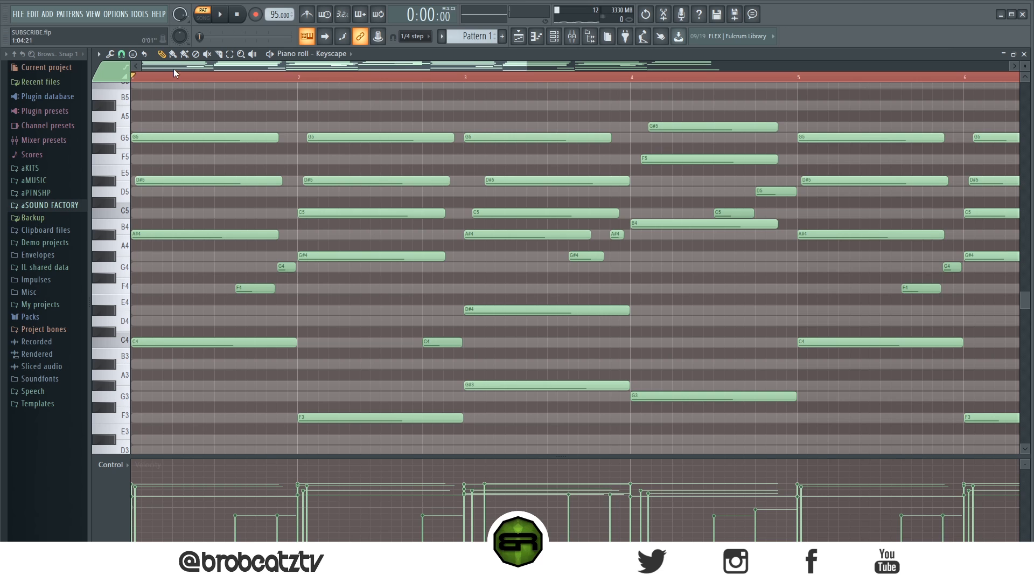
pyautogui.scroll(-2, 185, 76)
pyautogui.press('space')
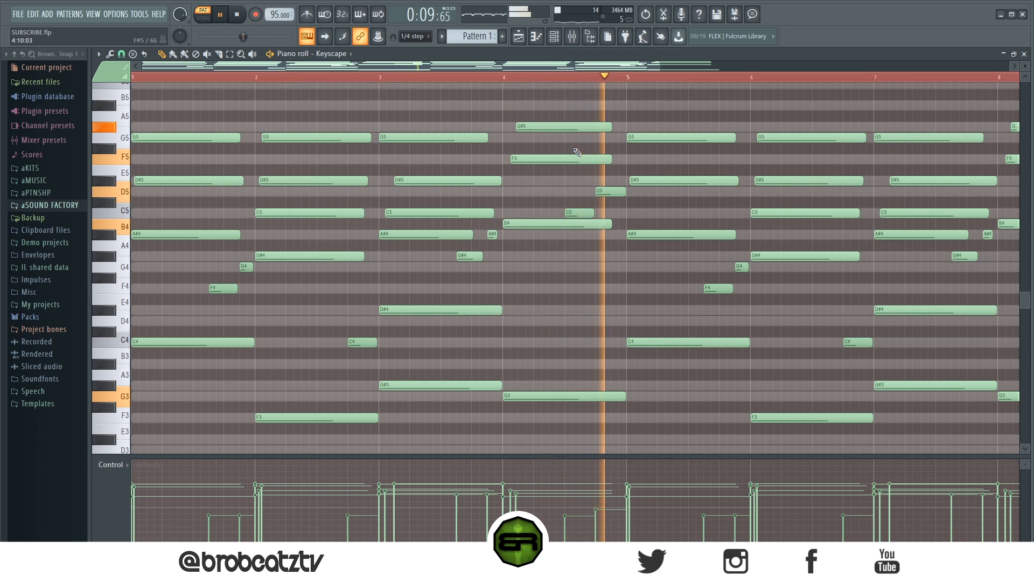
pyautogui.press('space')
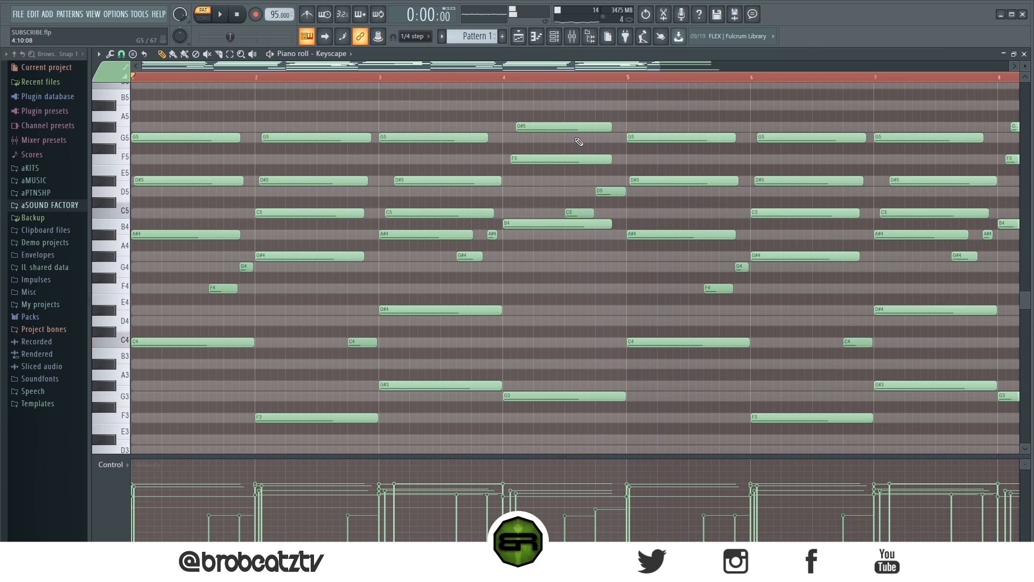
# Choose the piano roll's snap-to-grid resolution for placing higher notes over bars 5 to 8
pyautogui.moveTo(442, 68); pyautogui.dragTo(588, 82)
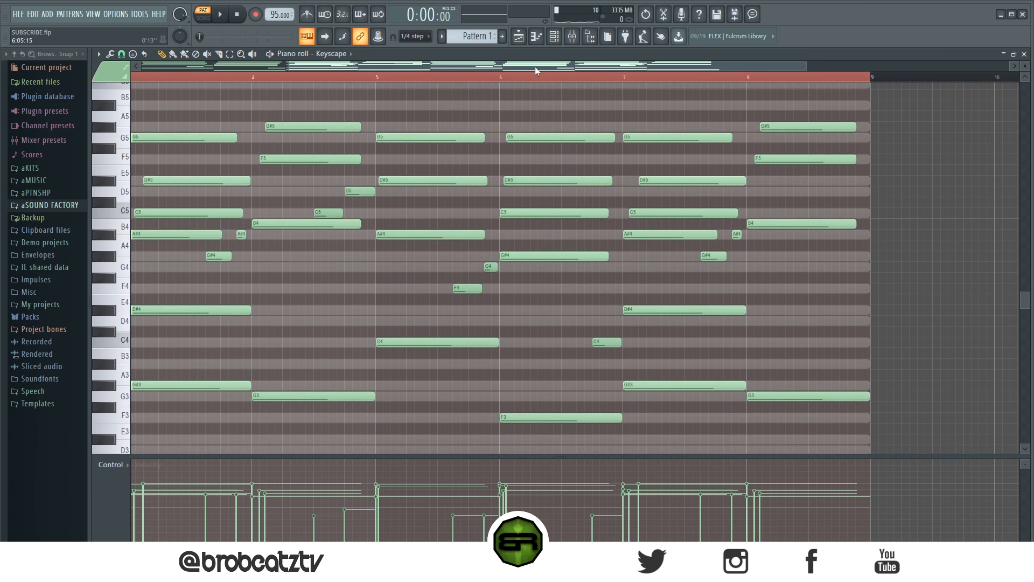
pyautogui.moveTo(535, 67); pyautogui.dragTo(575, 65)
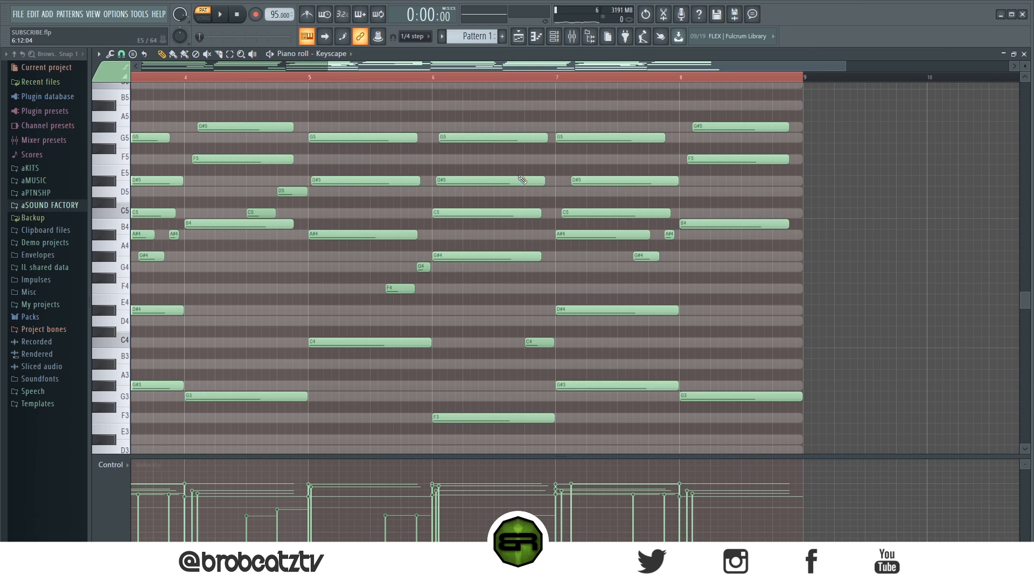
pyautogui.scroll(3, 455, 116)
pyautogui.moveTo(457, 66); pyautogui.dragTo(558, 70)
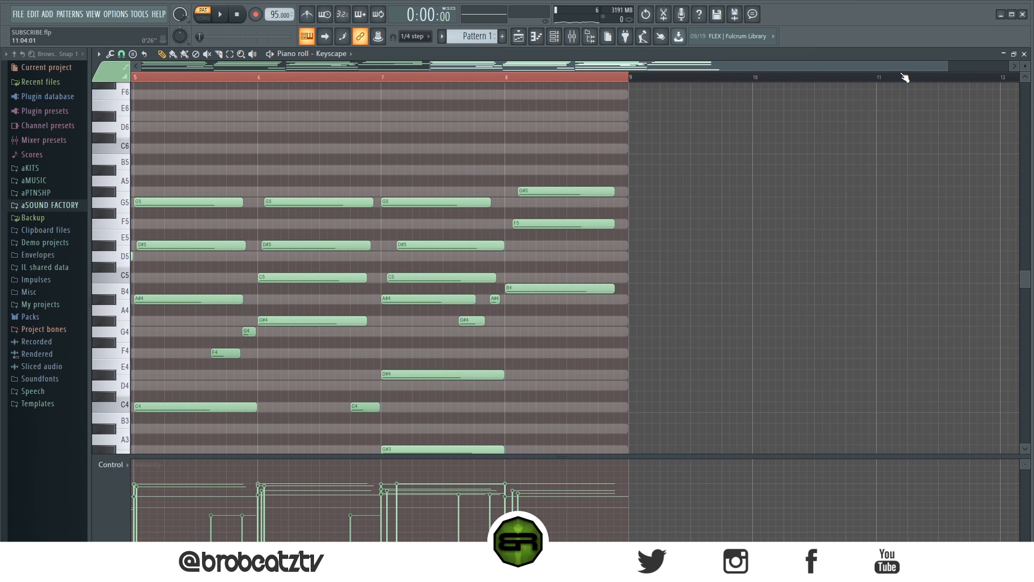
pyautogui.moveTo(951, 68); pyautogui.dragTo(574, 68)
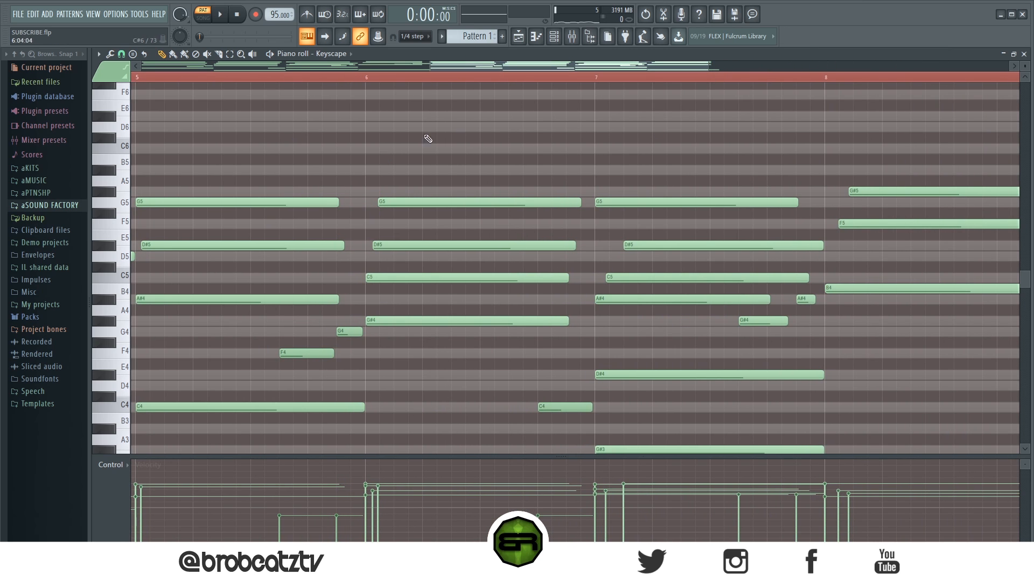
pyautogui.scroll(2, 151, 194)
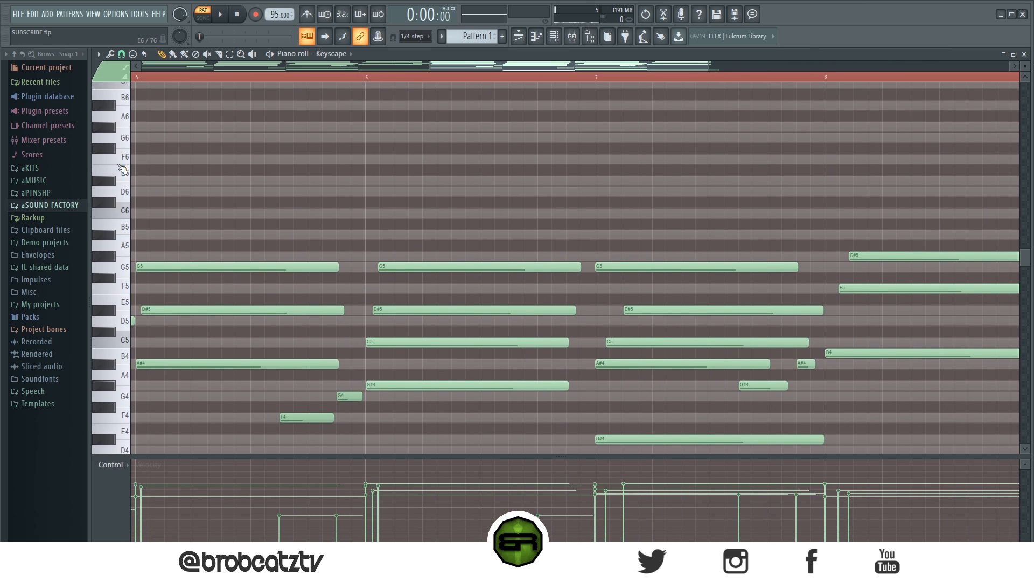
pyautogui.click(122, 54)
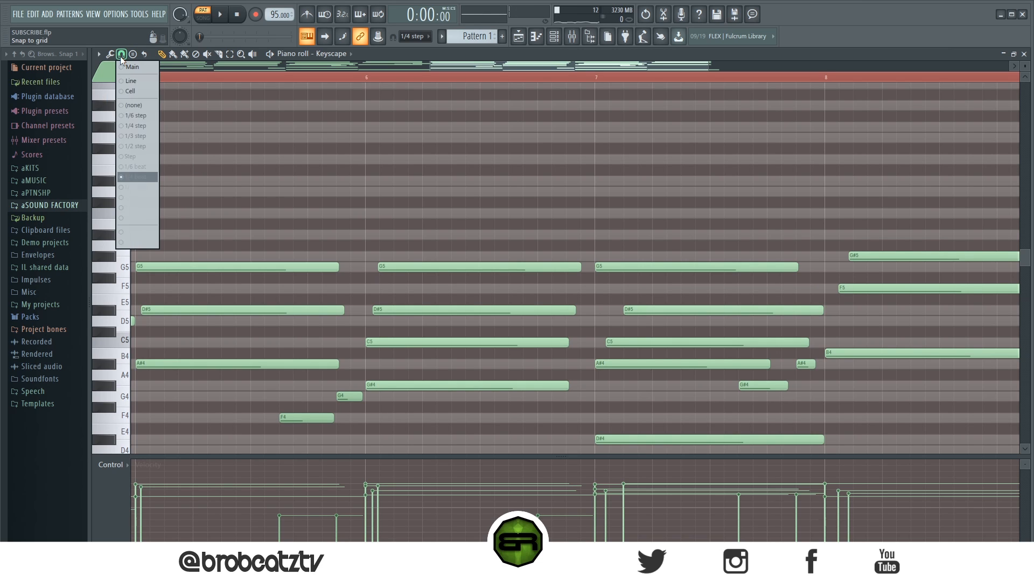
pyautogui.click(142, 186)
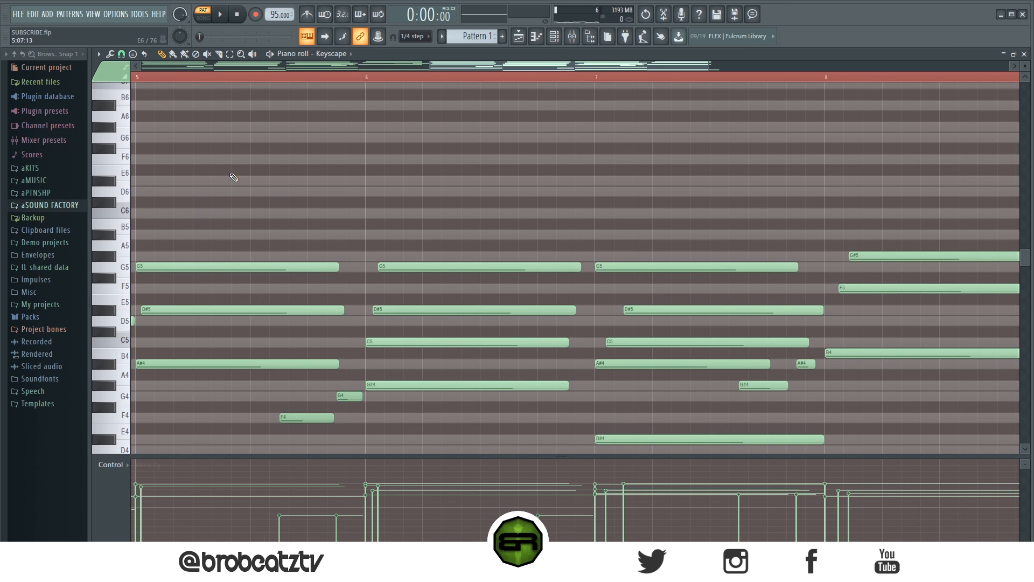
pyautogui.click(252, 179)
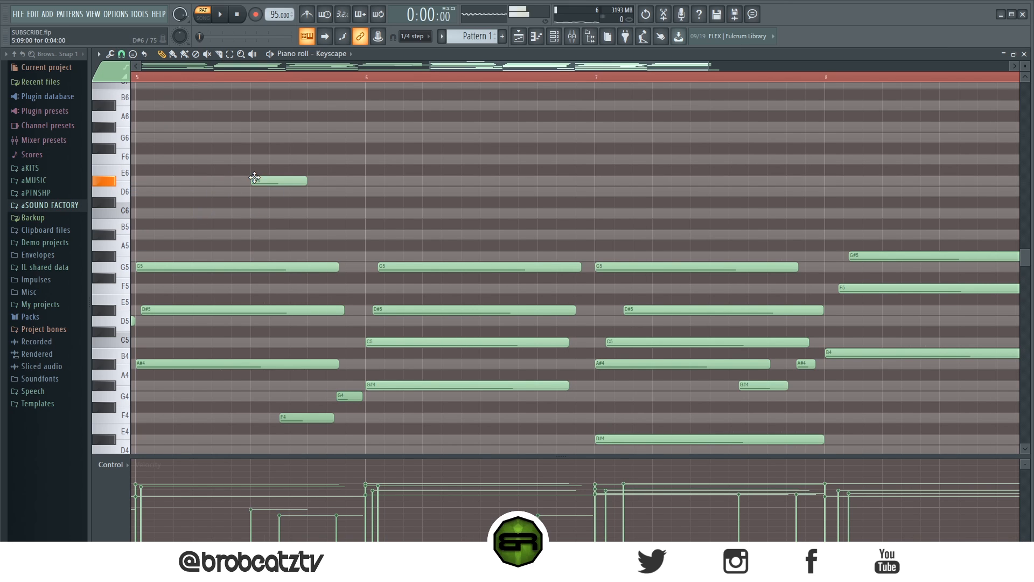
pyautogui.click(310, 189)
pyautogui.rightClick(313, 191)
pyautogui.rightClick(290, 180)
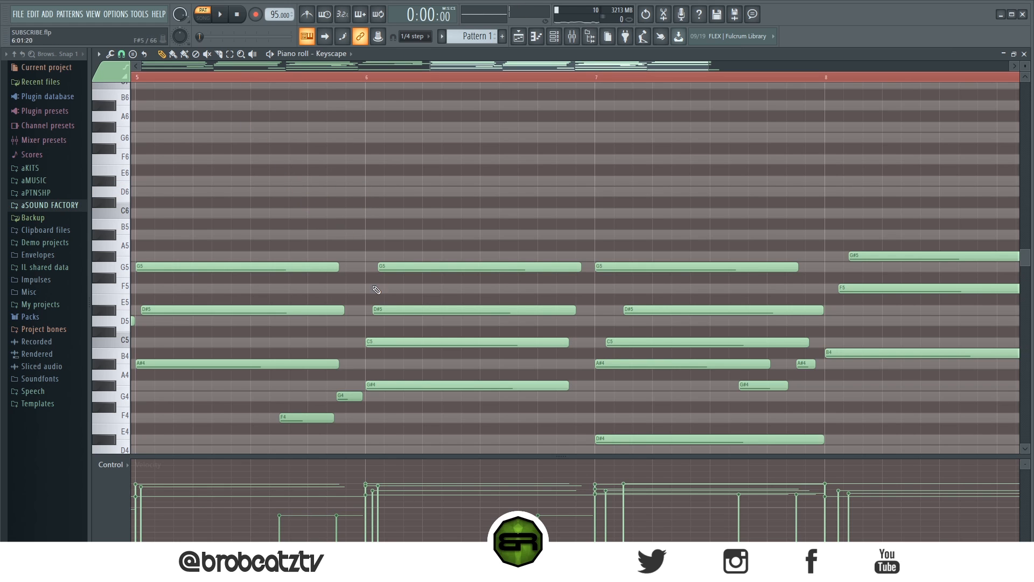
# Copy the chord notes of bars 5 and 6 together with bar 5's passing notes, and paste them one octave higher
pyautogui.scroll(-3, 376, 289)
pyautogui.moveTo(223, 165); pyautogui.dragTo(401, 444)
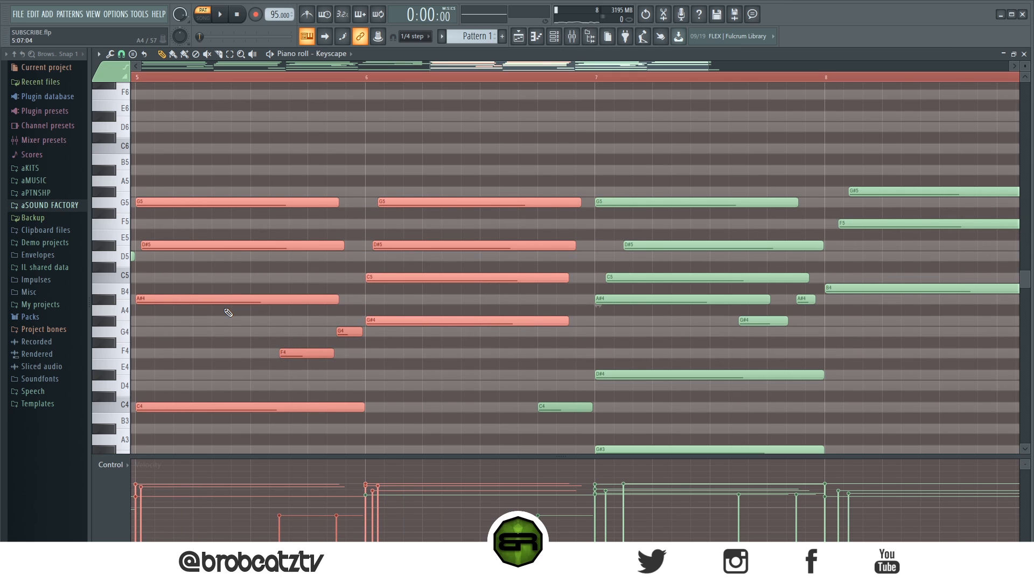
pyautogui.hotkey('ctrl', 'c')
pyautogui.hotkey('ctrl', 'v')
pyautogui.hotkey('ctrl', 'Up')
pyautogui.scroll(3, 230, 312)
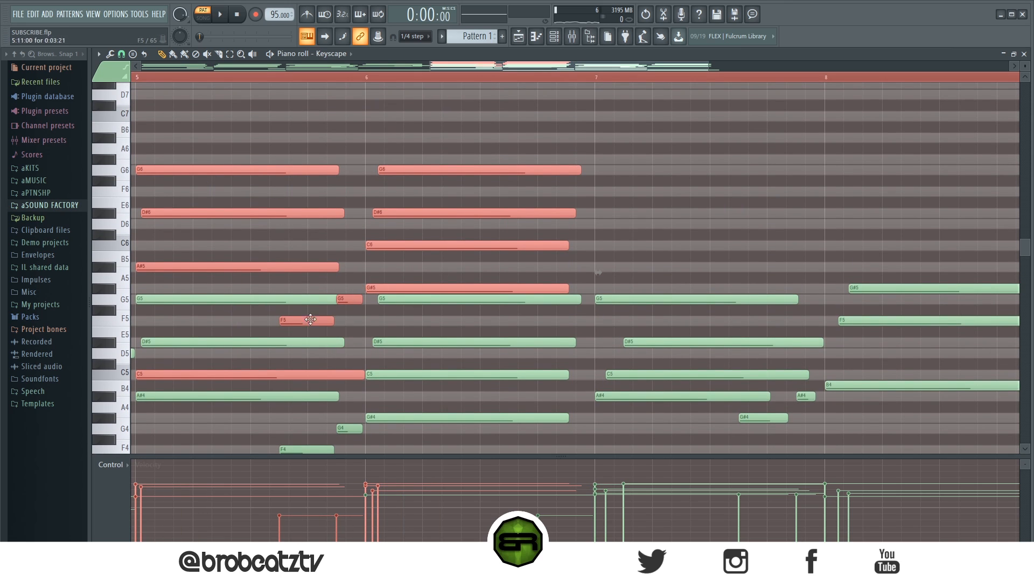
# Delete the pasted octave-up notes over bars 5 and 6
pyautogui.press('Delete')
pyautogui.scroll(-4, 329, 204)
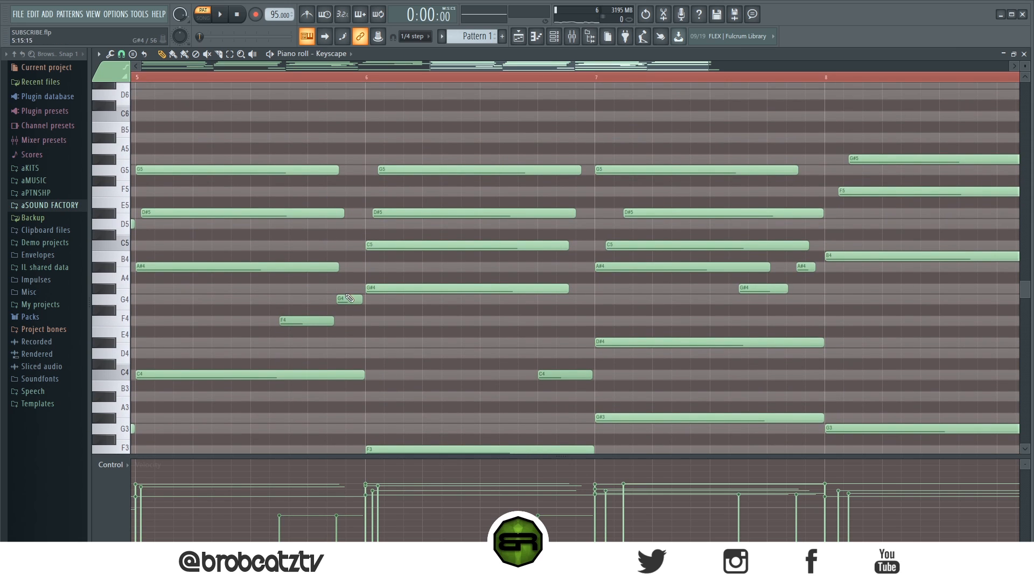
pyautogui.scroll(3, 266, 295)
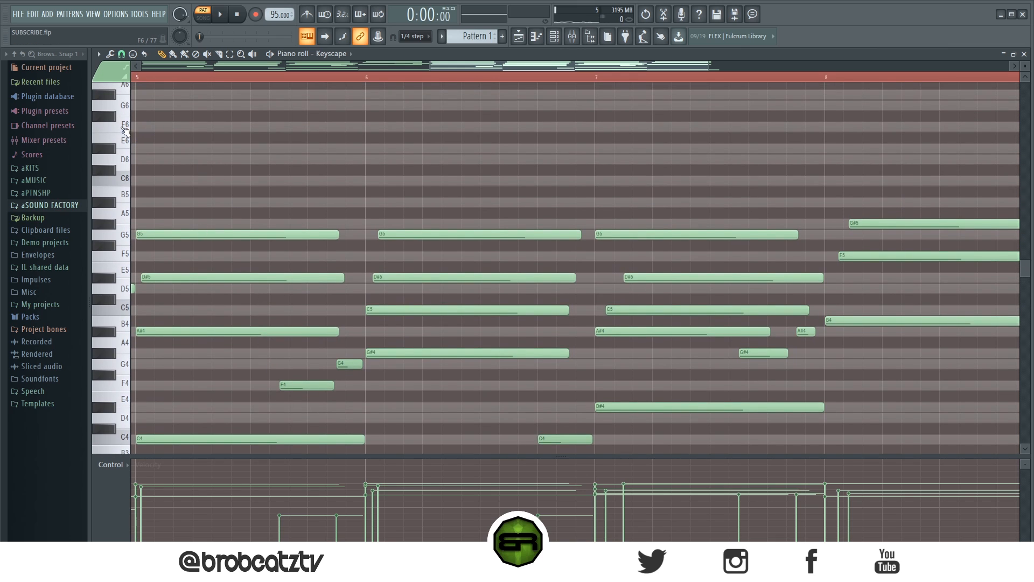
# Place an F6 note at the start of bar 5 and play from there to hear it over the chord
pyautogui.click(145, 127)
pyautogui.press('space')
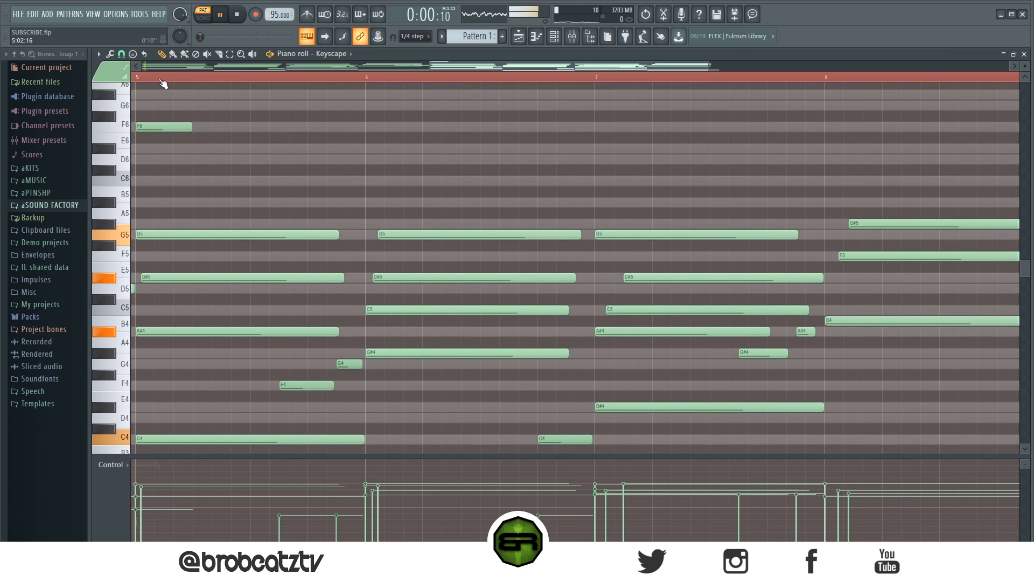
pyautogui.click(173, 116)
pyautogui.moveTo(172, 121); pyautogui.dragTo(172, 138)
pyautogui.rightClick(183, 138)
pyautogui.keyDown('ctrl'); pyautogui.click(179, 126); pyautogui.keyUp('ctrl')
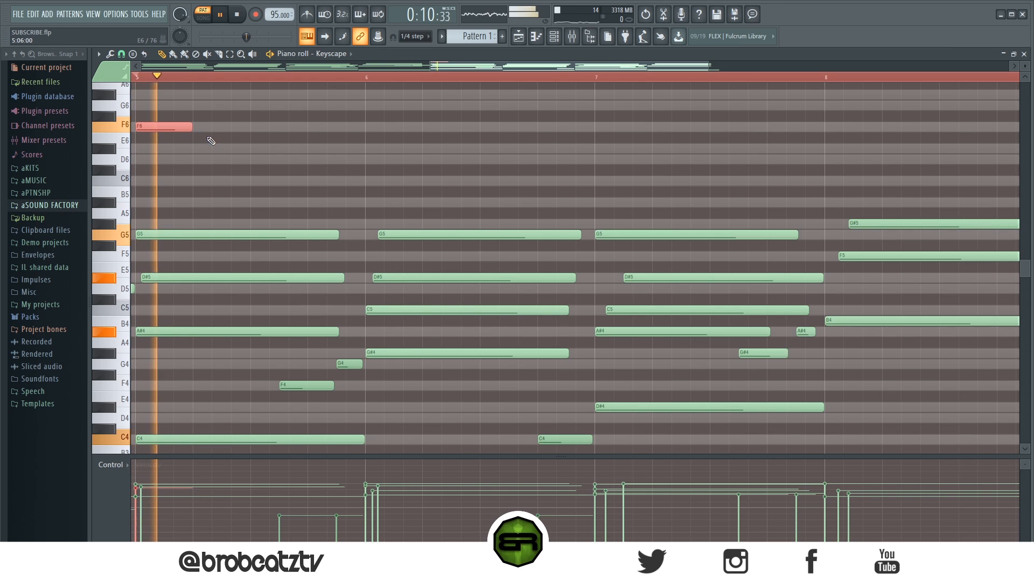
# Add a D#6 following the F6 in bar 5, shorten both notes, and play from bar 5
pyautogui.click(177, 148)
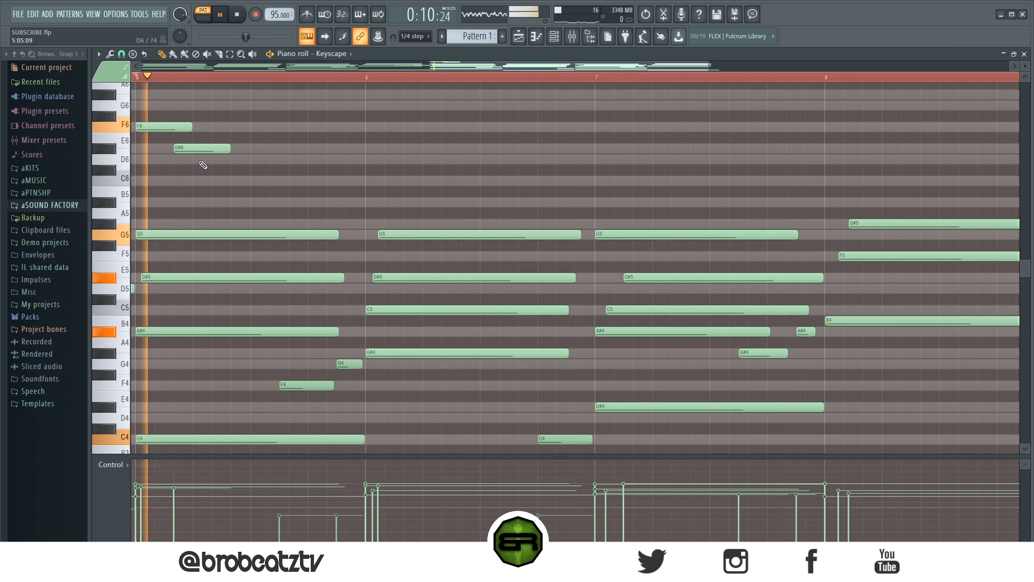
pyautogui.moveTo(230, 151); pyautogui.dragTo(166, 135)
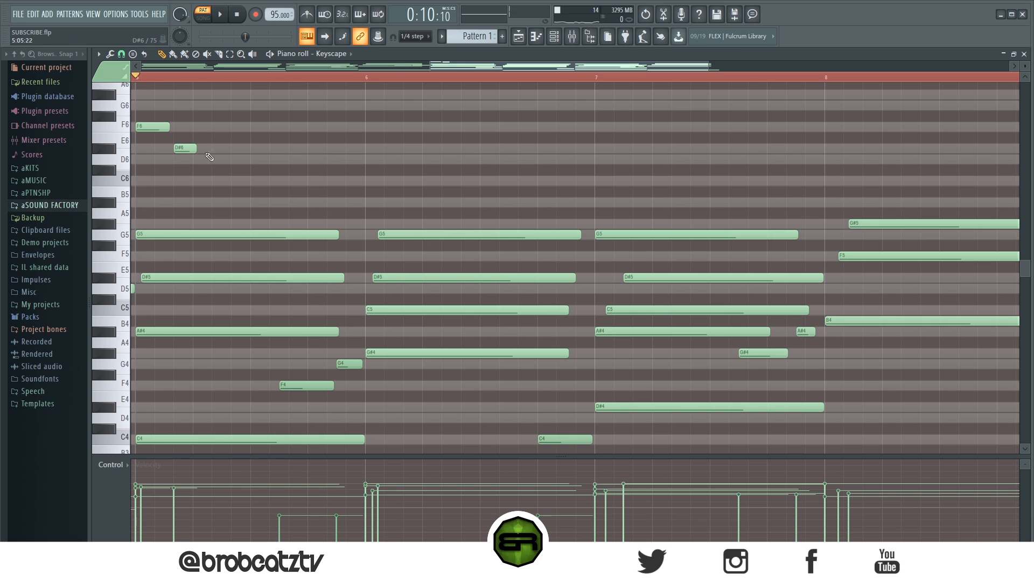
pyautogui.scroll(1, 202, 154)
pyautogui.press('space')
pyautogui.press('space')
# Continue bar 5's descending melody with a D6 and an A#5, and play it back
pyautogui.click(215, 192)
pyautogui.click(253, 234)
pyautogui.press('space')
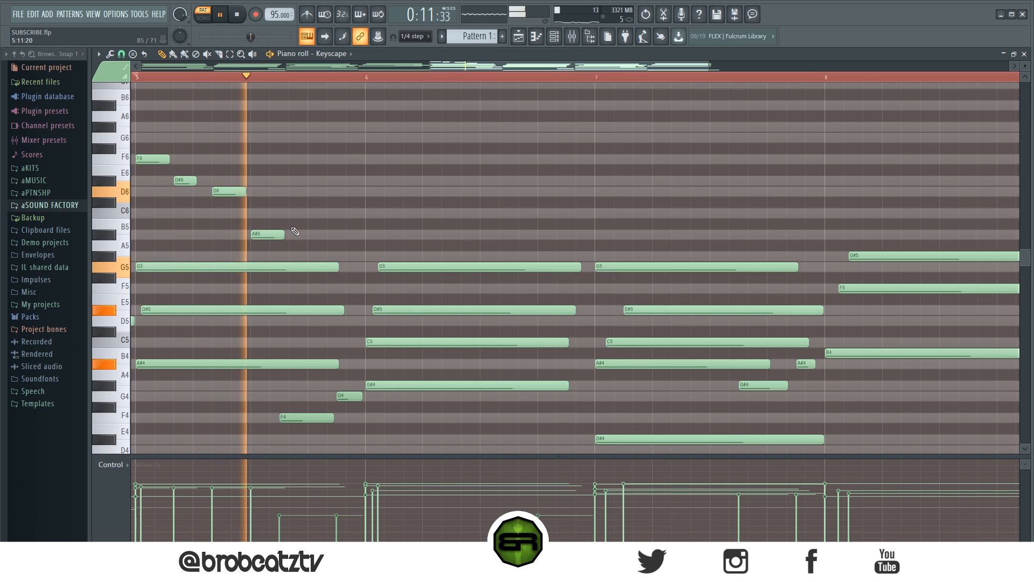
pyautogui.press('space')
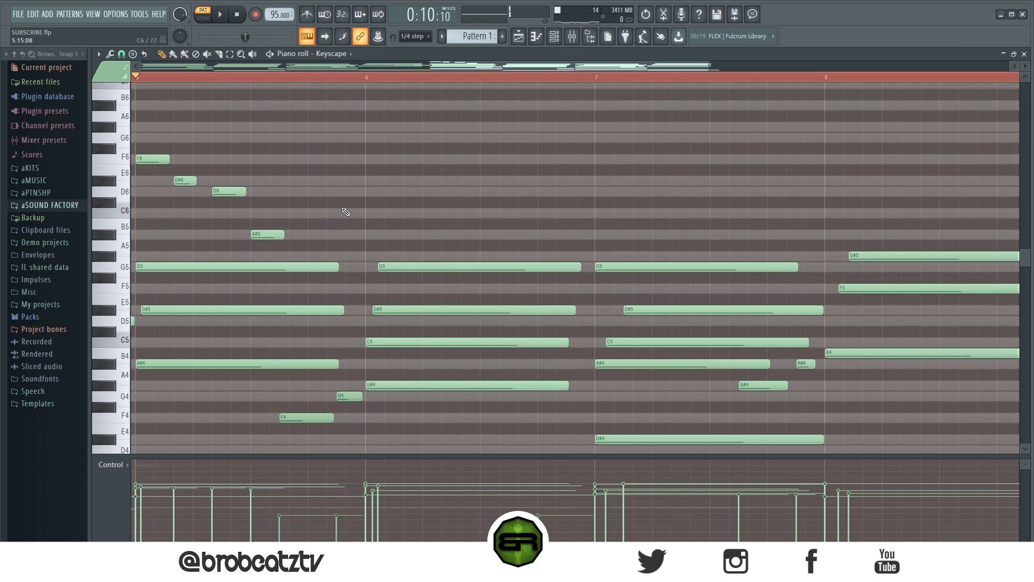
# Place a very short D6 grace note at the start of bar 6, followed by short D#6, C6 and A#5 notes
pyautogui.click(371, 192)
pyautogui.click(377, 181)
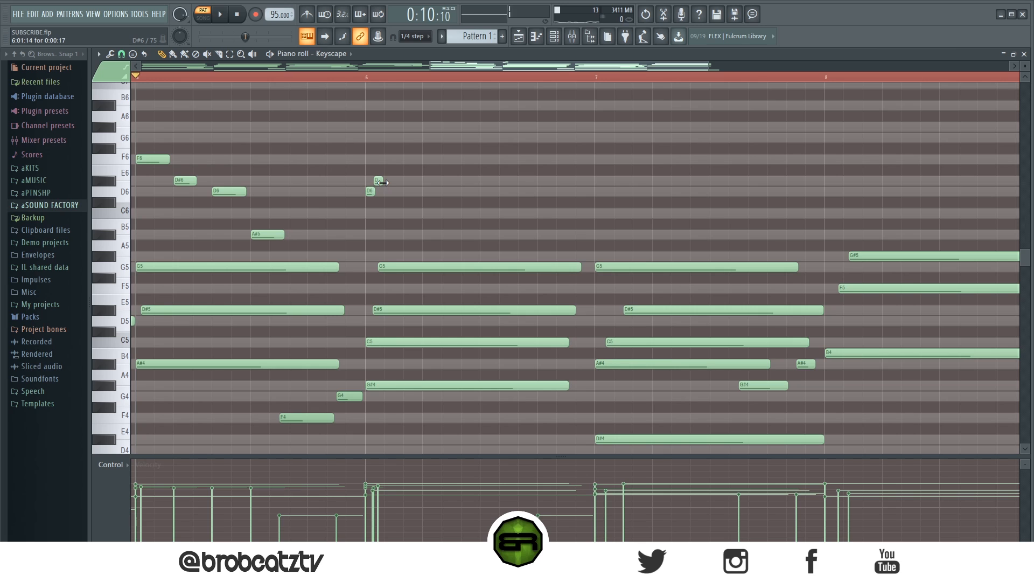
pyautogui.press('space')
pyautogui.click(410, 212)
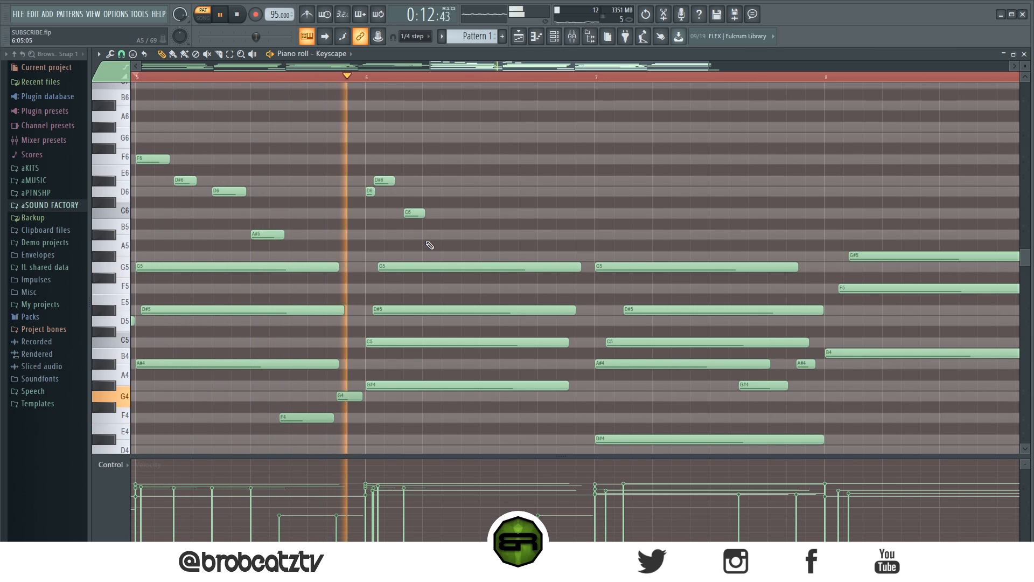
pyautogui.press('space')
pyautogui.click(446, 234)
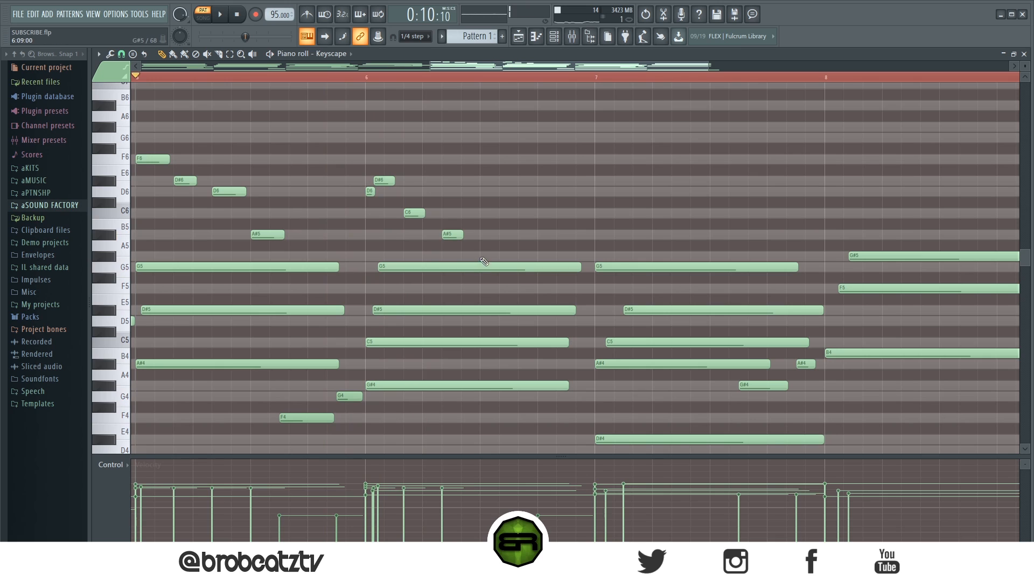
# Add a short G5 following bar 6's A#5, shorten the long G5 chord note to end before it, and play from bar 5
pyautogui.moveTo(490, 287); pyautogui.dragTo(529, 299)
pyautogui.press('space')
pyautogui.press('space')
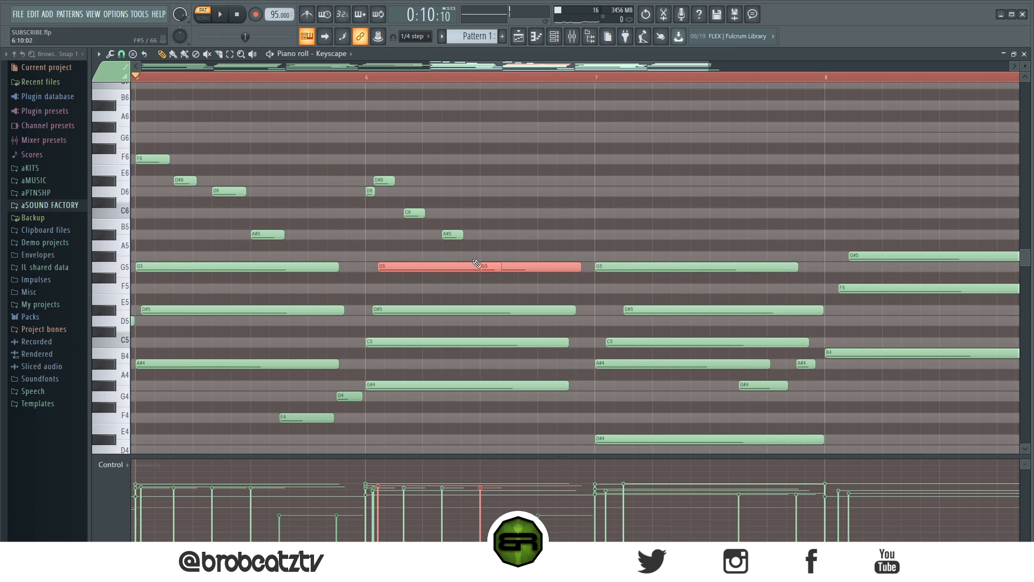
pyautogui.click(502, 254)
pyautogui.moveTo(488, 269); pyautogui.dragTo(492, 291)
pyautogui.moveTo(417, 252); pyautogui.dragTo(476, 269)
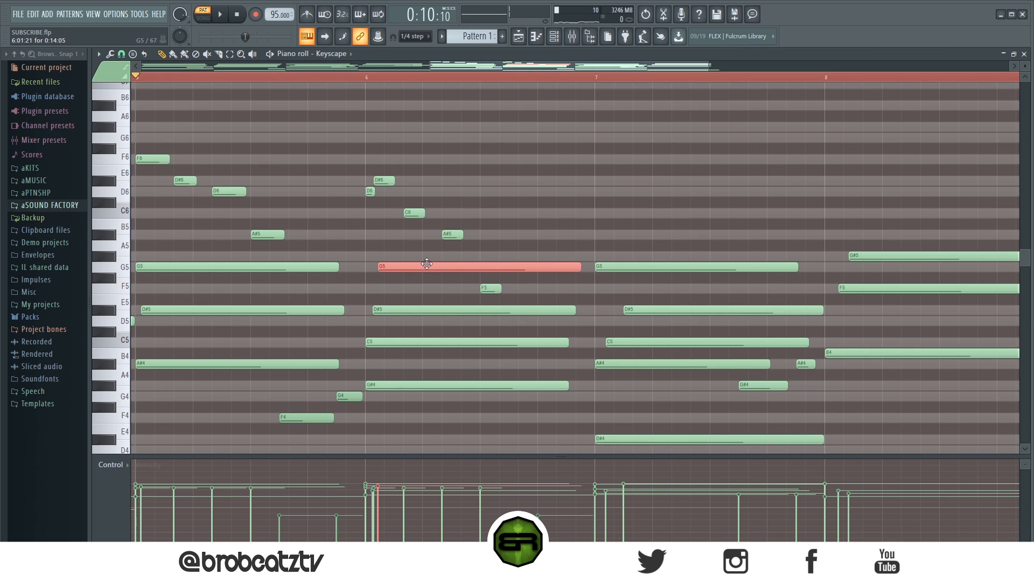
pyautogui.moveTo(372, 264); pyautogui.dragTo(399, 284)
pyautogui.moveTo(576, 268); pyautogui.dragTo(490, 266)
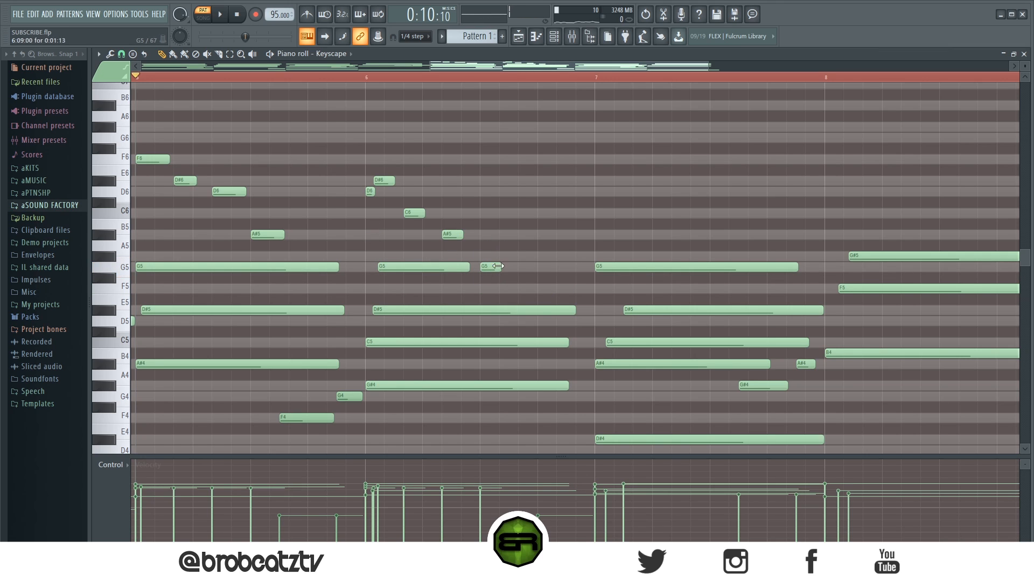
pyautogui.press('space')
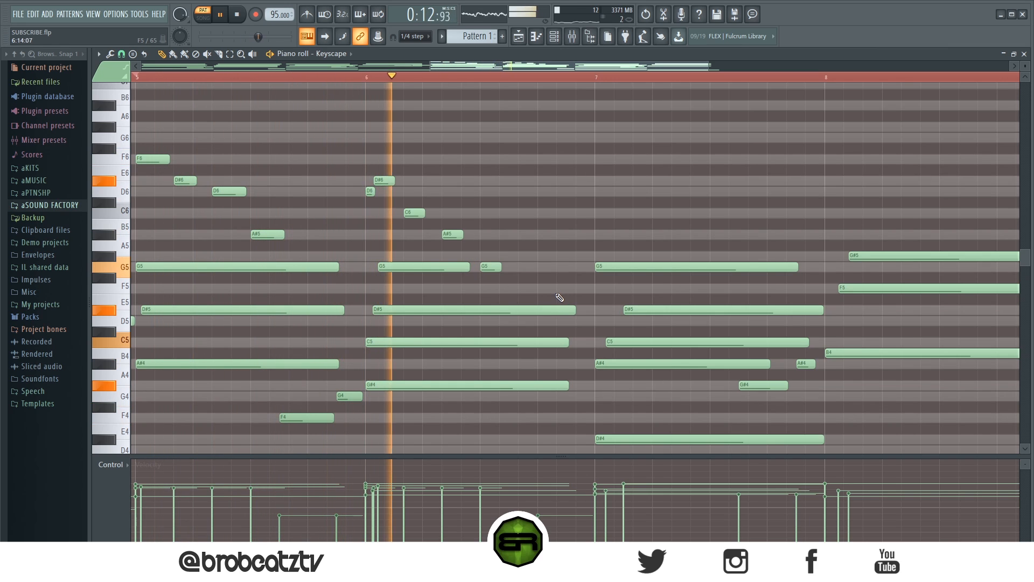
pyautogui.press('space')
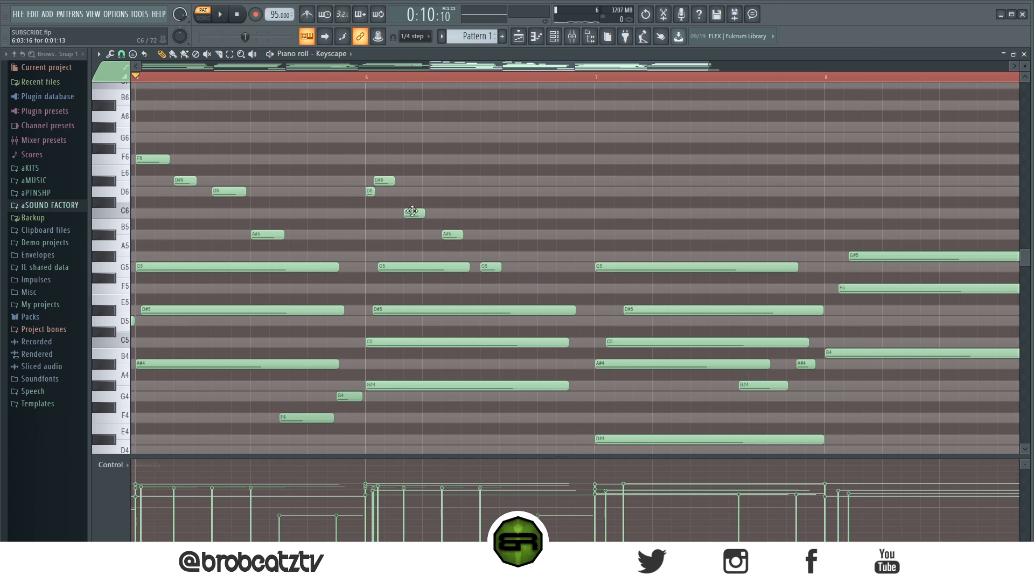
pyautogui.click(542, 288)
pyautogui.click(600, 287)
pyautogui.click(620, 320)
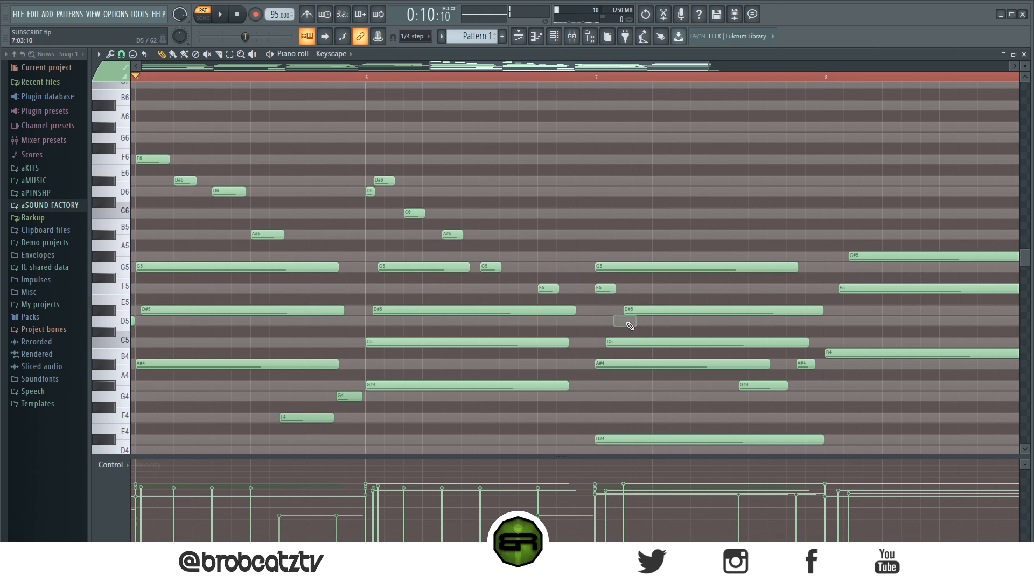
# Copy bar 6's D6, D#6, C6, A#5 and G5 melody notes to the start of bar 7, and play from bar 6
pyautogui.moveTo(472, 243); pyautogui.dragTo(622, 192)
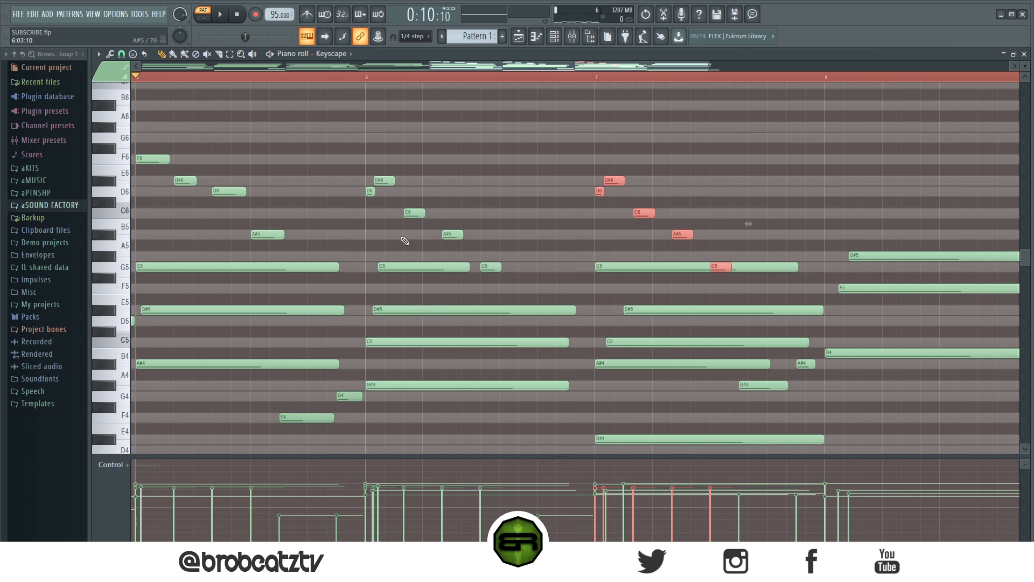
pyautogui.scroll(-2, 370, 82)
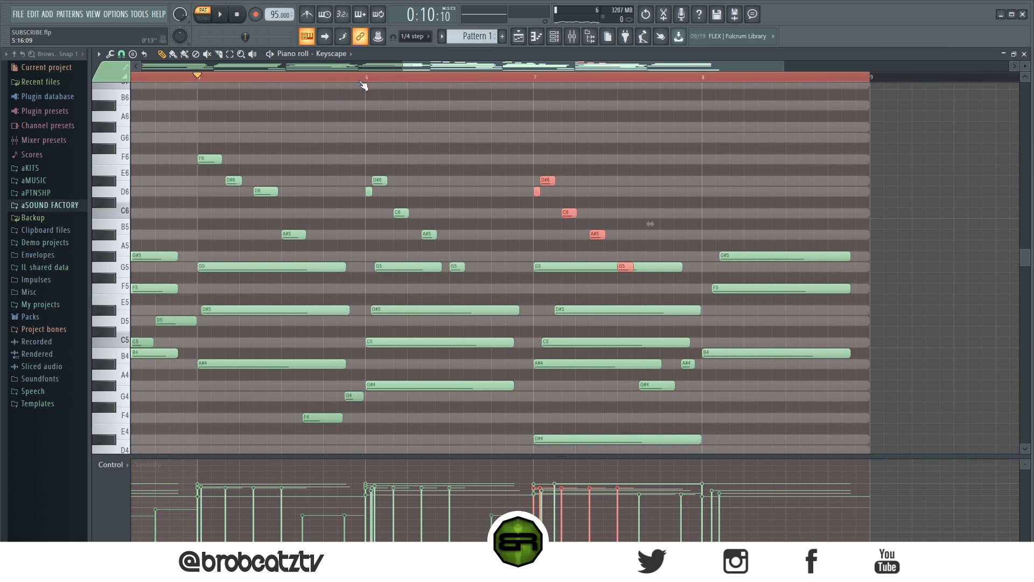
pyautogui.press('space')
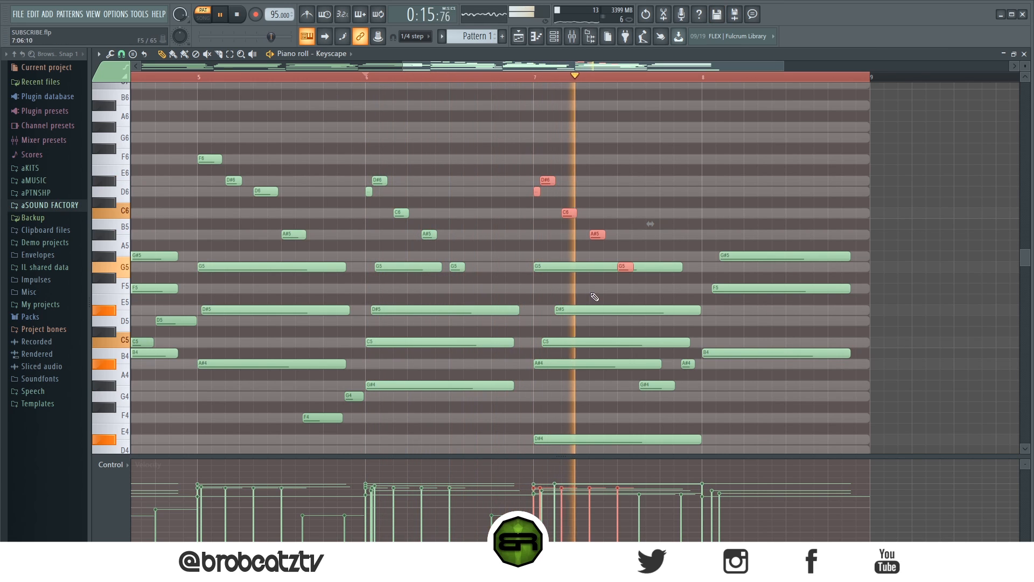
pyautogui.hotkey('ctrl', 'd')
pyautogui.press('space')
# Add a short F5 following the copied G5 in bar 7 and play from bar 6 to hear the ending
pyautogui.click(664, 288)
pyautogui.press('space')
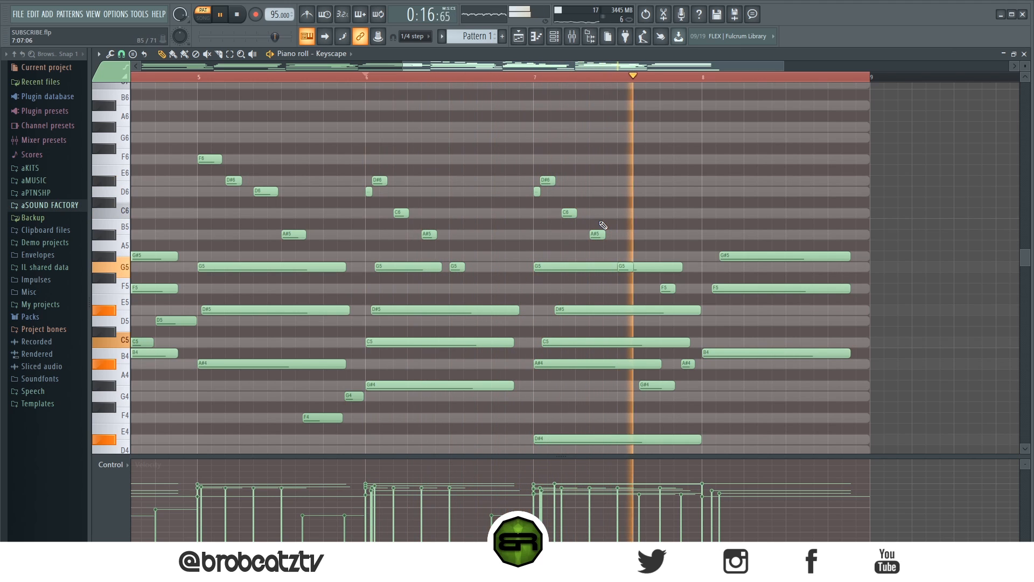
pyautogui.press('space')
# Place a short A#5 melody note at step 5 of bar 8
pyautogui.click(747, 235)
pyautogui.moveTo(708, 311); pyautogui.dragTo(774, 223)
pyautogui.keyDown('ctrl'); pyautogui.click(774, 223); pyautogui.keyUp('ctrl')
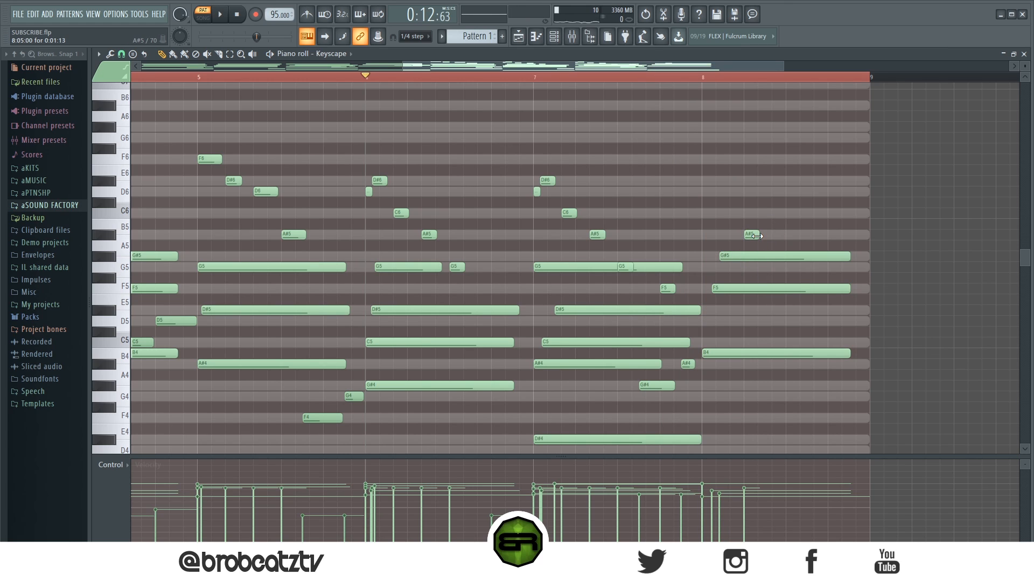
pyautogui.moveTo(578, 251); pyautogui.dragTo(592, 384)
pyautogui.keyDown('ctrl'); pyautogui.click(658, 225); pyautogui.keyUp('ctrl')
pyautogui.moveTo(807, 210); pyautogui.dragTo(266, 396)
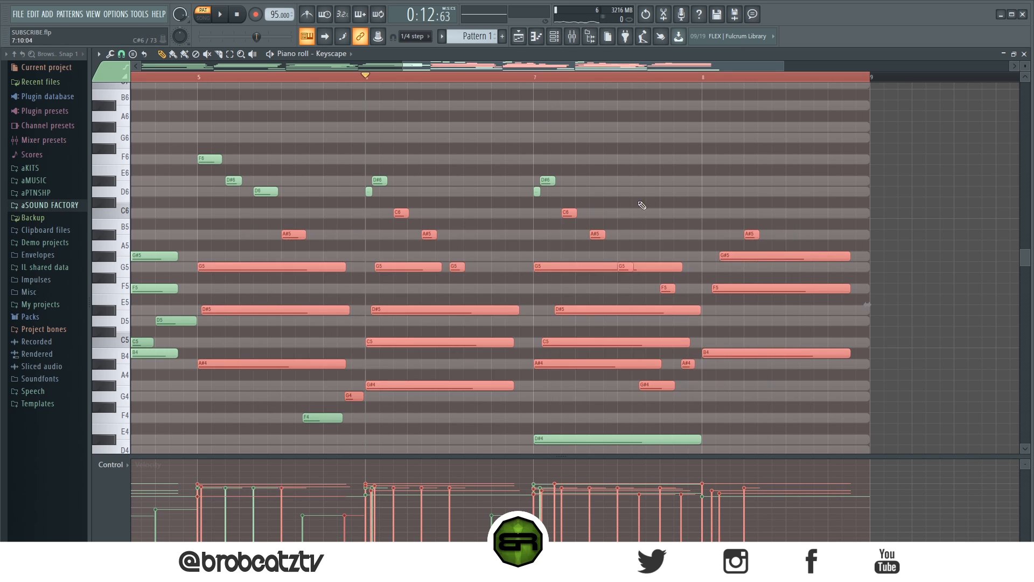
pyautogui.keyDown('ctrl'); pyautogui.click(690, 228); pyautogui.keyUp('ctrl')
pyautogui.moveTo(800, 189); pyautogui.dragTo(331, 430)
pyautogui.keyDown('ctrl'); pyautogui.click(661, 199); pyautogui.keyUp('ctrl')
pyautogui.moveTo(806, 226); pyautogui.dragTo(255, 396)
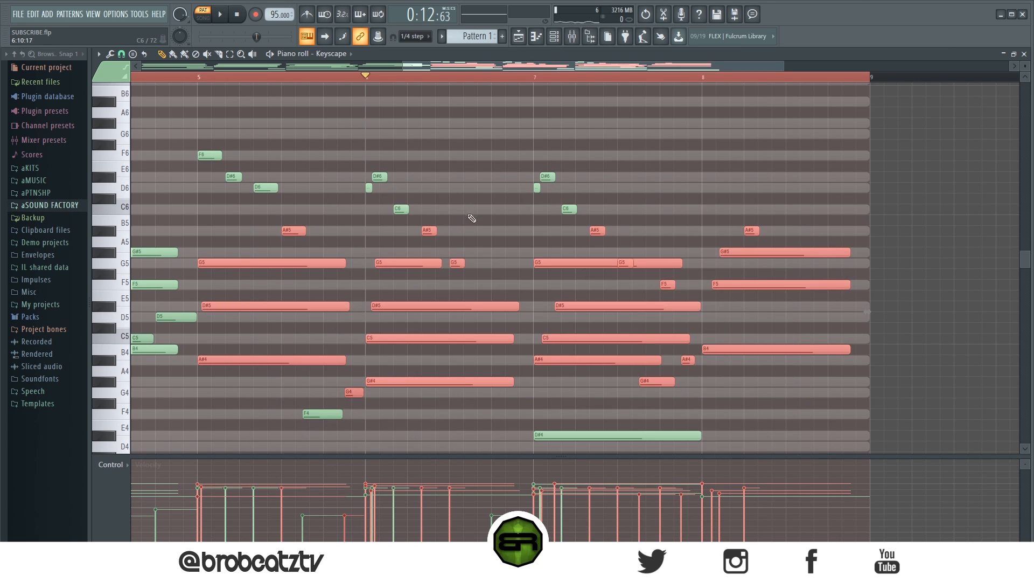
pyautogui.keyDown('ctrl'); pyautogui.click(577, 218); pyautogui.keyUp('ctrl')
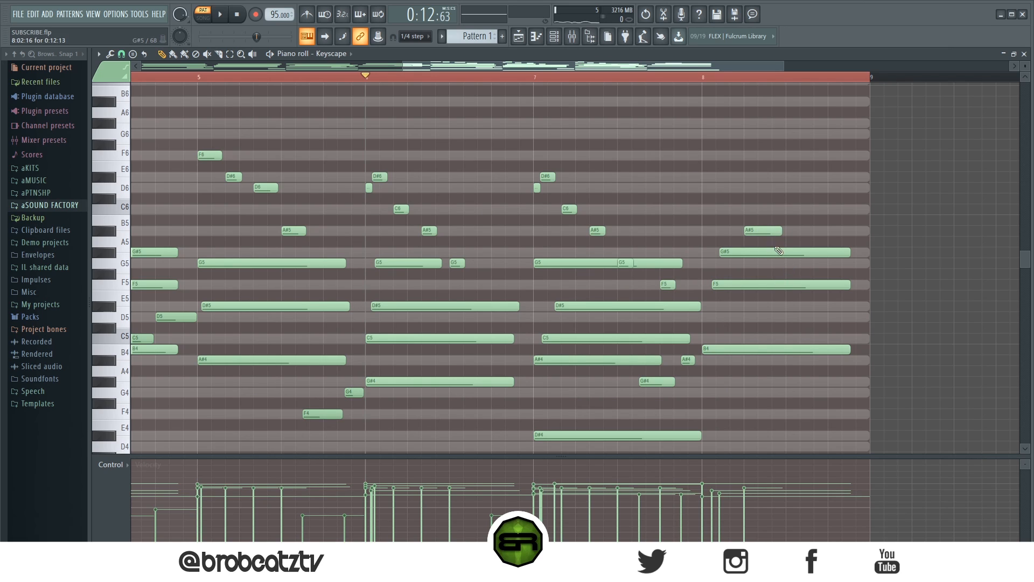
# Add short G5 and F5 notes at steps 9 and 13 of bar 8, shortening the F5 chord note to end before the new F5
pyautogui.click(789, 263)
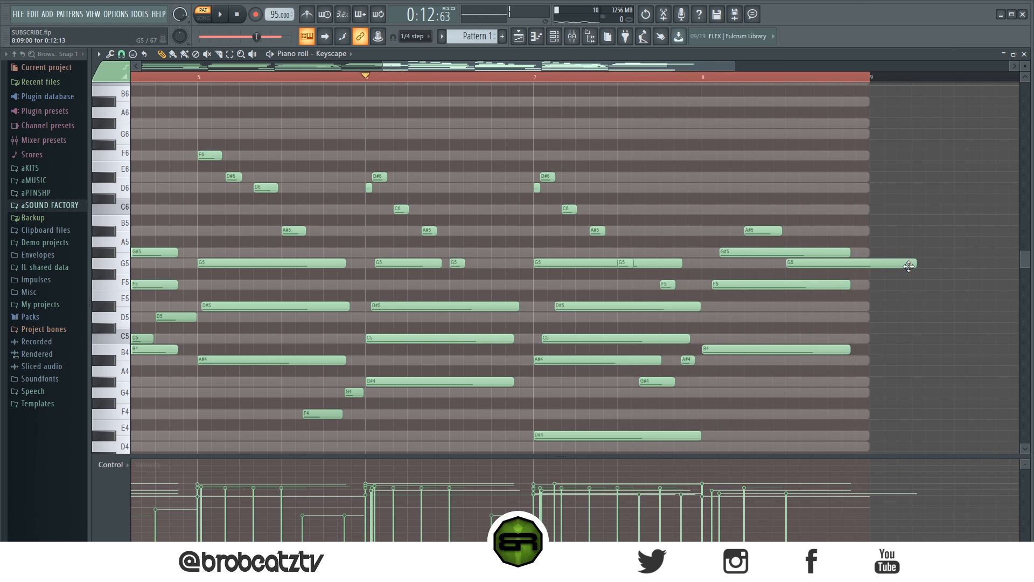
pyautogui.moveTo(828, 273); pyautogui.dragTo(823, 275)
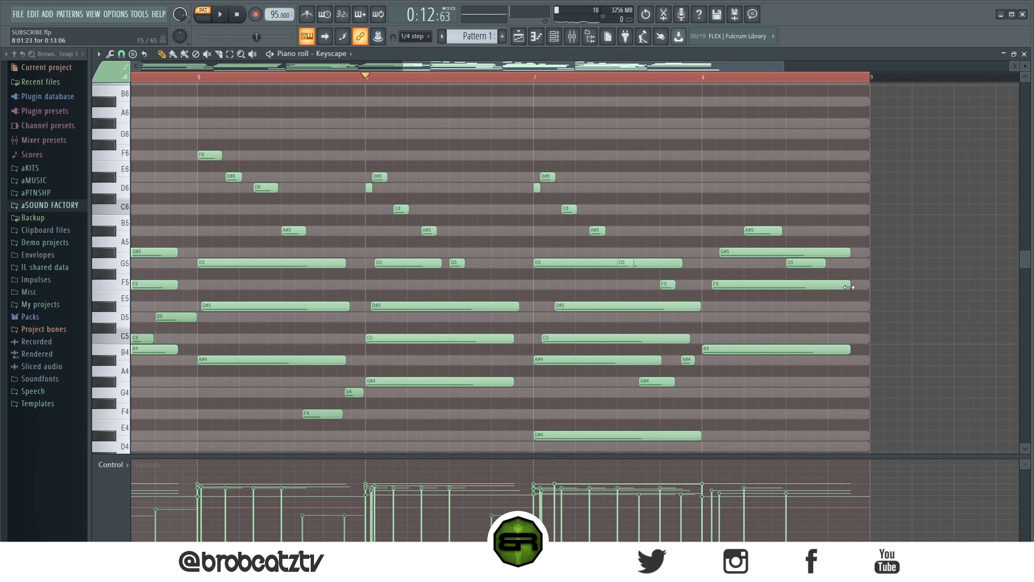
pyautogui.click(830, 285)
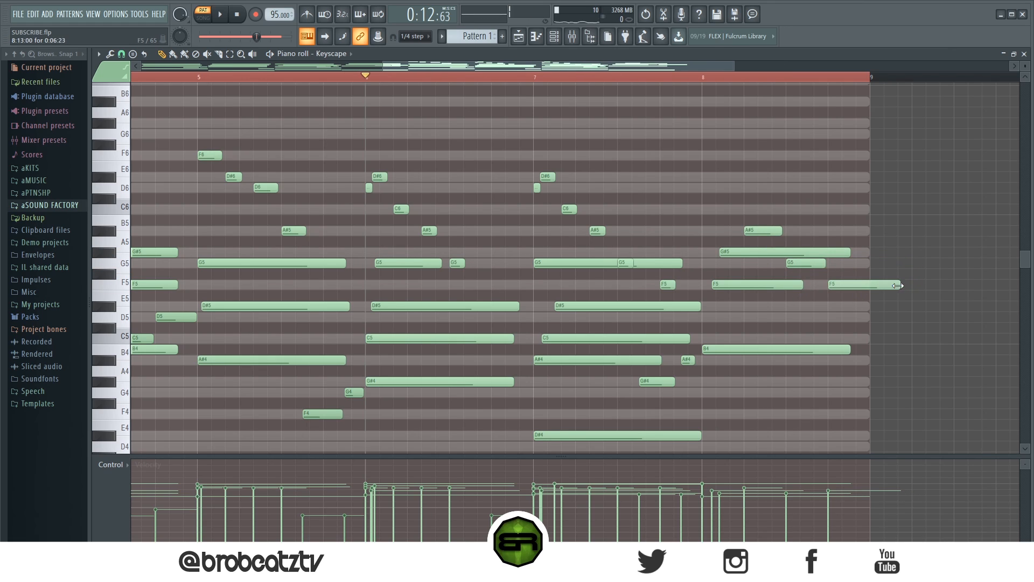
pyautogui.moveTo(864, 293); pyautogui.dragTo(854, 293)
# Copy bar 4's C5 and D5 passing notes to the matching place at the end of bar 8
pyautogui.scroll(-3, 792, 301)
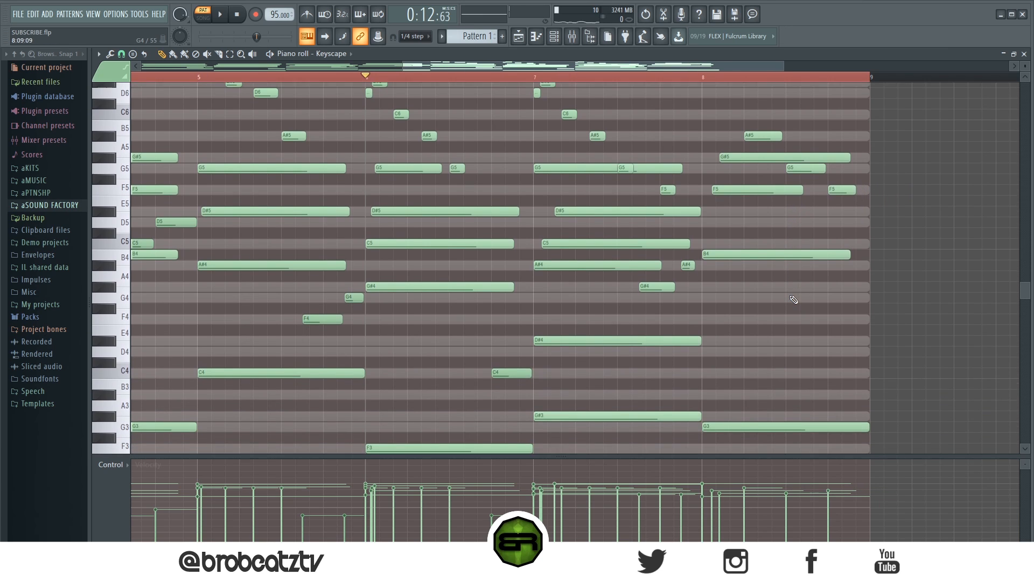
pyautogui.scroll(-3, 637, 116)
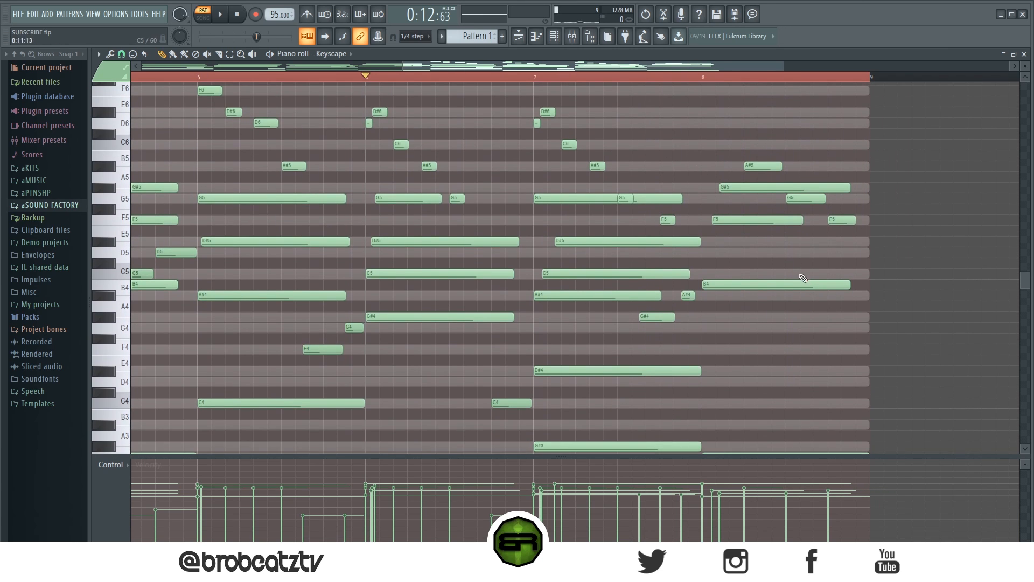
pyautogui.moveTo(165, 250)
pyautogui.mouseDown()
pyautogui.moveTo(137, 278)
pyautogui.moveTo(923, 309)
pyautogui.moveTo(816, 307)
pyautogui.mouseUp()
pyautogui.keyDown('ctrl'); pyautogui.click(825, 322); pyautogui.keyUp('ctrl')
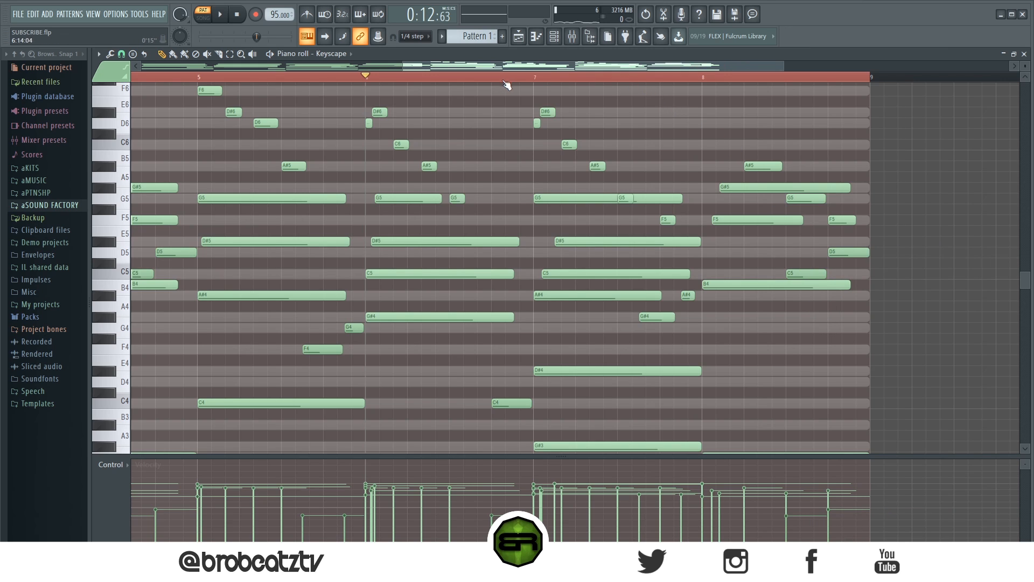
# Play the whole eight-bar progression from the start of bar 1
pyautogui.scroll(-3, 287, 79)
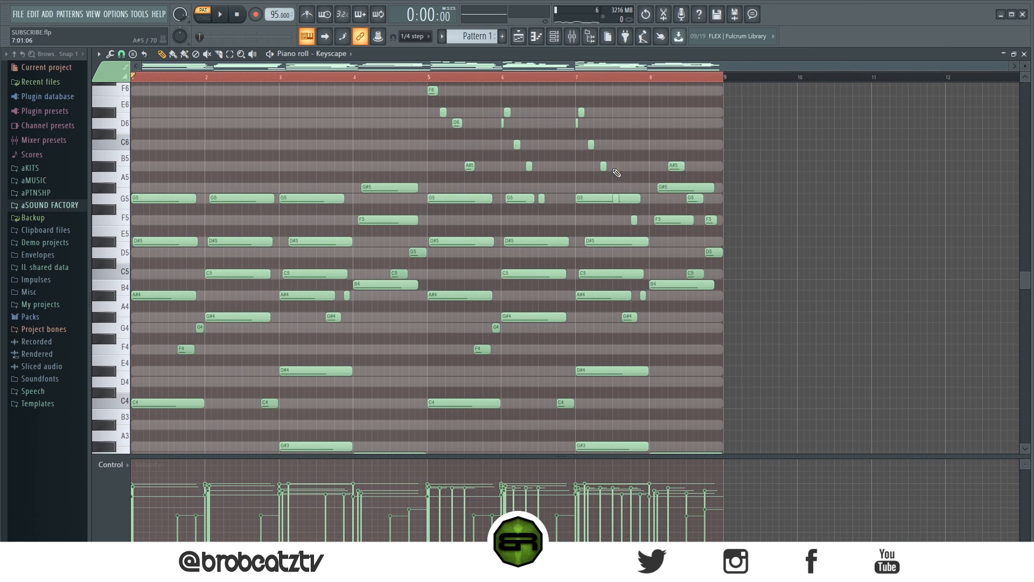
pyautogui.press('space')
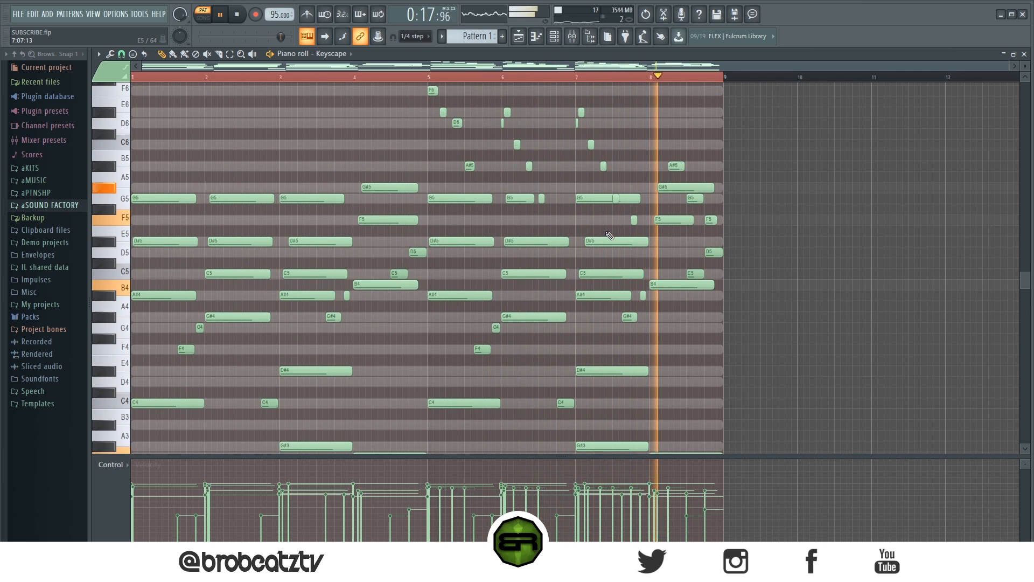
pyautogui.press('space')
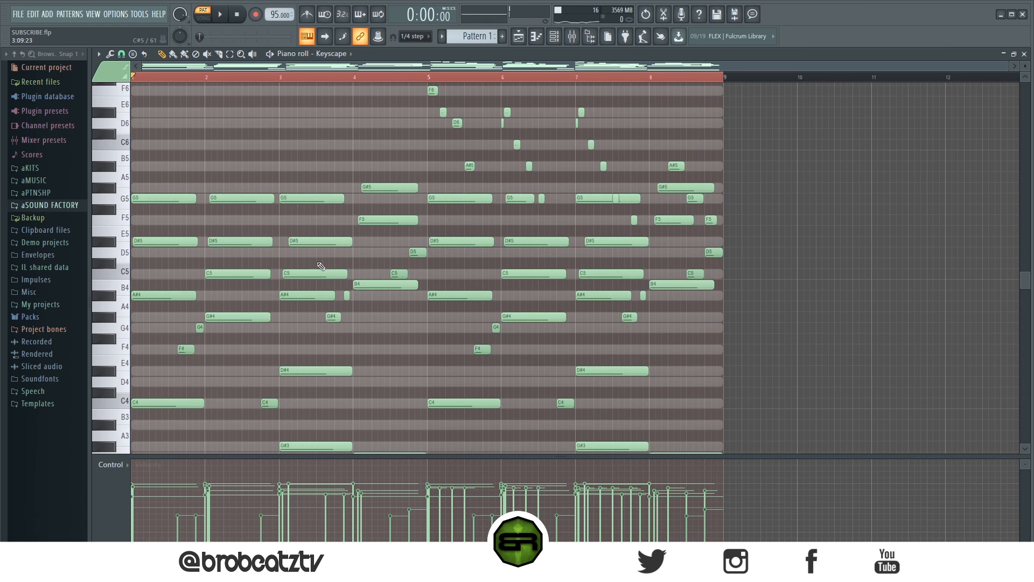
# Try to layer the upper chord notes of bars 1–4 one octave higher with lengthened copies, and delete the copies
pyautogui.moveTo(163, 166); pyautogui.dragTo(145, 357)
pyautogui.moveTo(249, 165); pyautogui.dragTo(246, 321)
pyautogui.moveTo(313, 181); pyautogui.dragTo(312, 302)
pyautogui.moveTo(381, 187); pyautogui.dragTo(380, 303)
pyautogui.moveTo(172, 295)
pyautogui.mouseDown()
pyautogui.moveTo(209, 295)
pyautogui.moveTo(154, 301)
pyautogui.mouseUp()
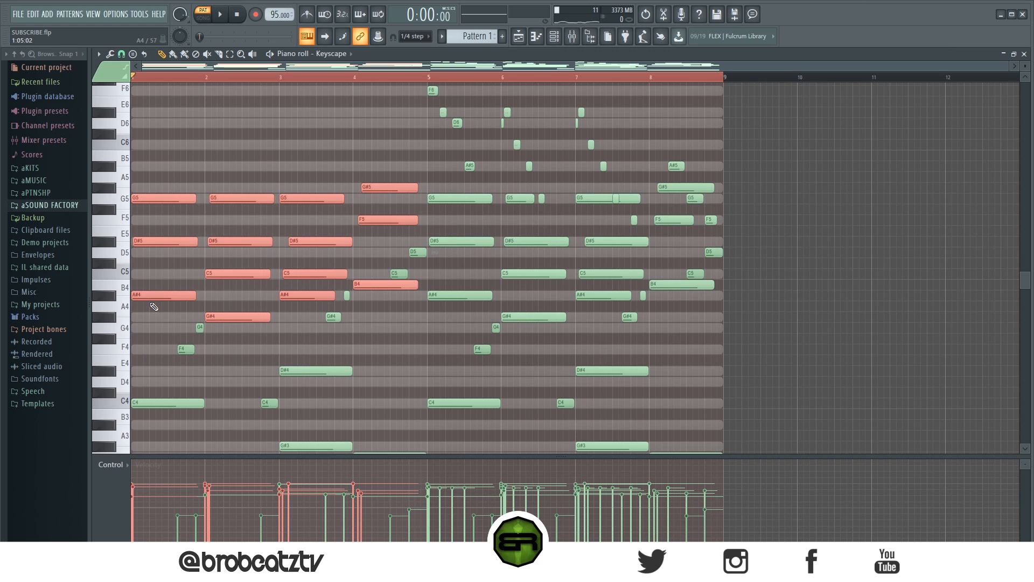
pyautogui.hotkey('ctrl', 'Up')
pyautogui.scroll(3, 474, 254)
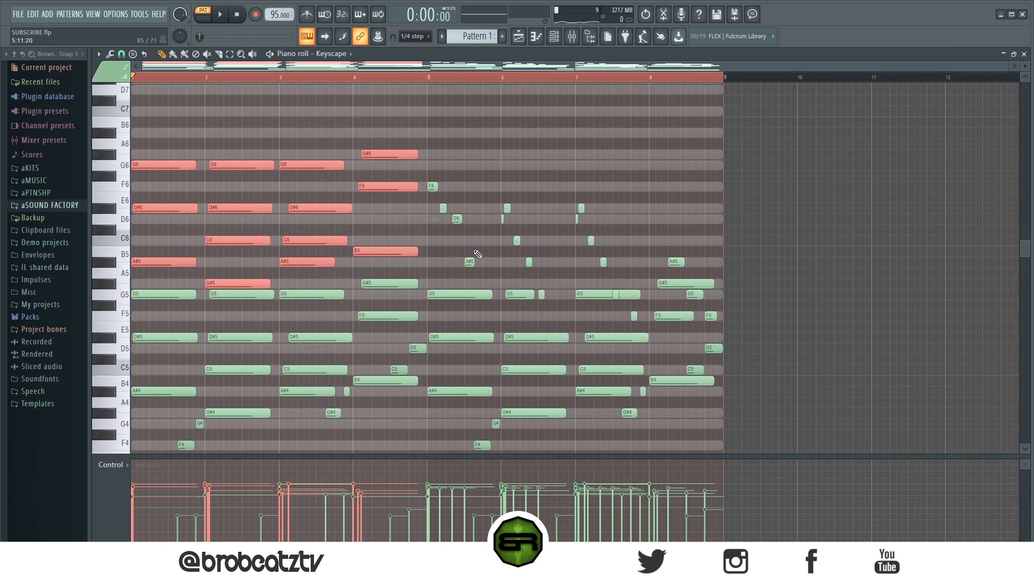
pyautogui.moveTo(418, 256); pyautogui.dragTo(911, 220)
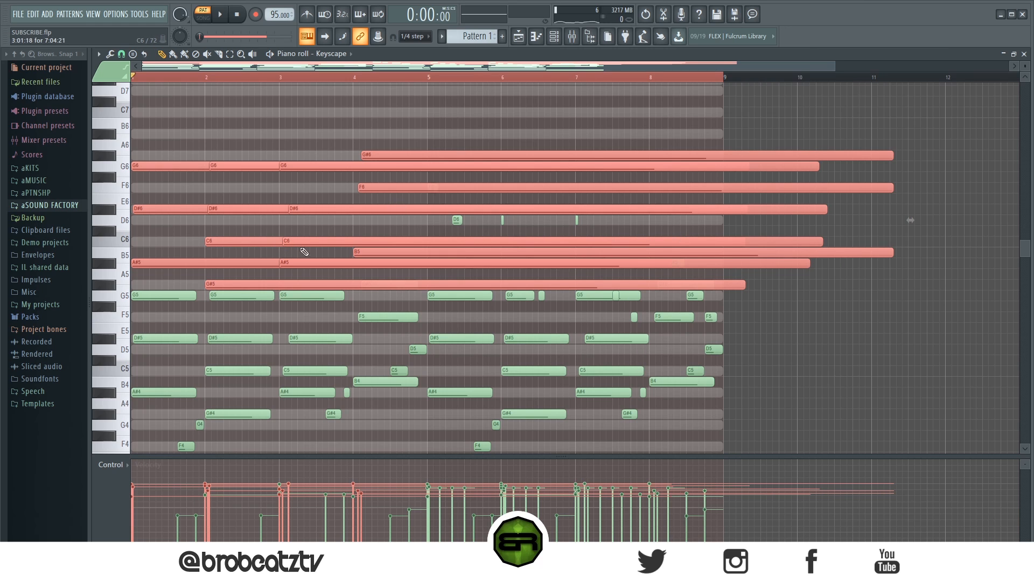
pyautogui.scroll(-2, 304, 252)
pyautogui.scroll(-3, 335, 263)
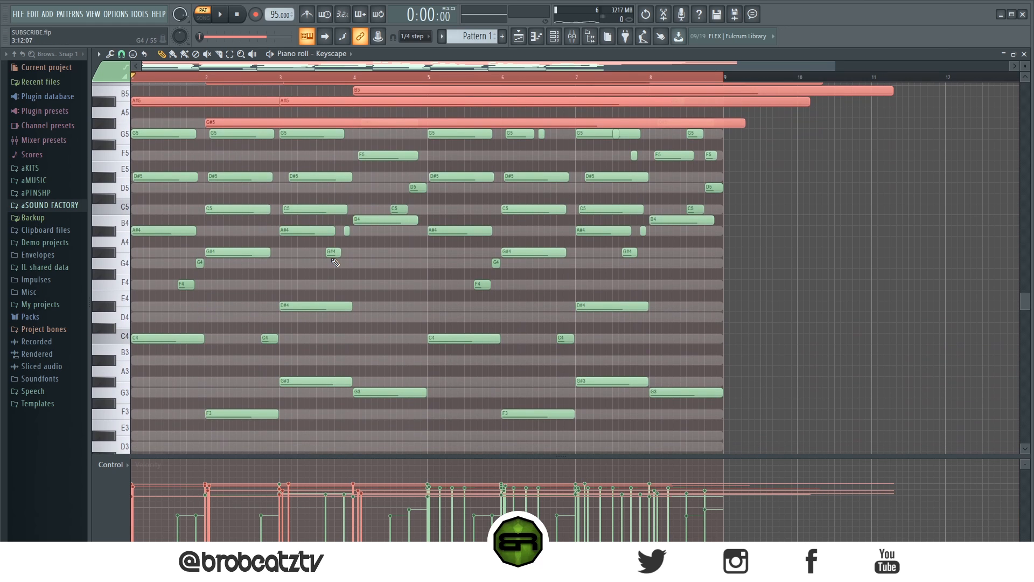
pyautogui.scroll(7, 340, 263)
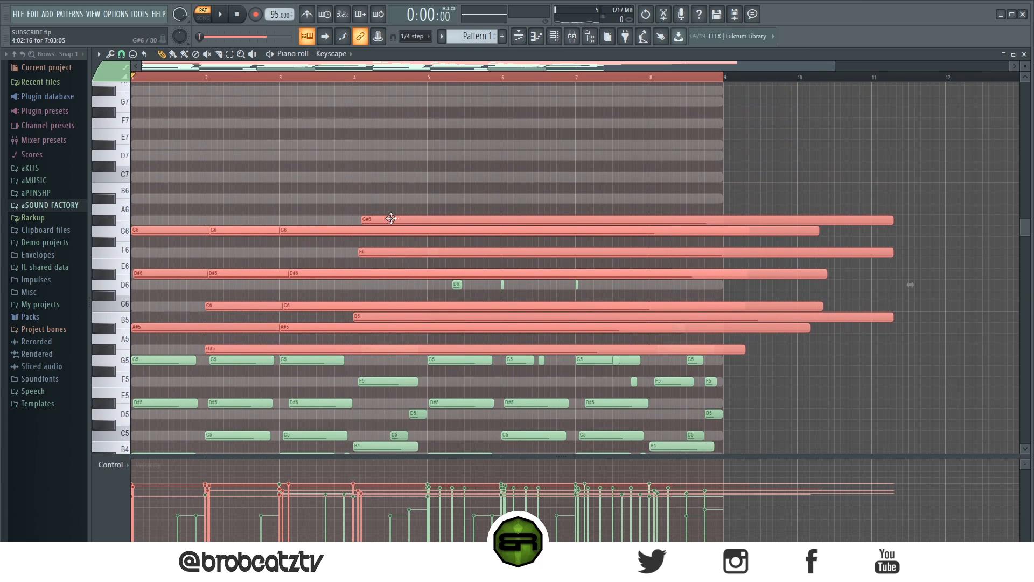
pyautogui.press('Delete')
# Lower the three D6 melody notes in bars 5, 6 and 7 to C6 and play from bar 5
pyautogui.moveTo(440, 280); pyautogui.dragTo(584, 293)
pyautogui.scroll(-2, 583, 293)
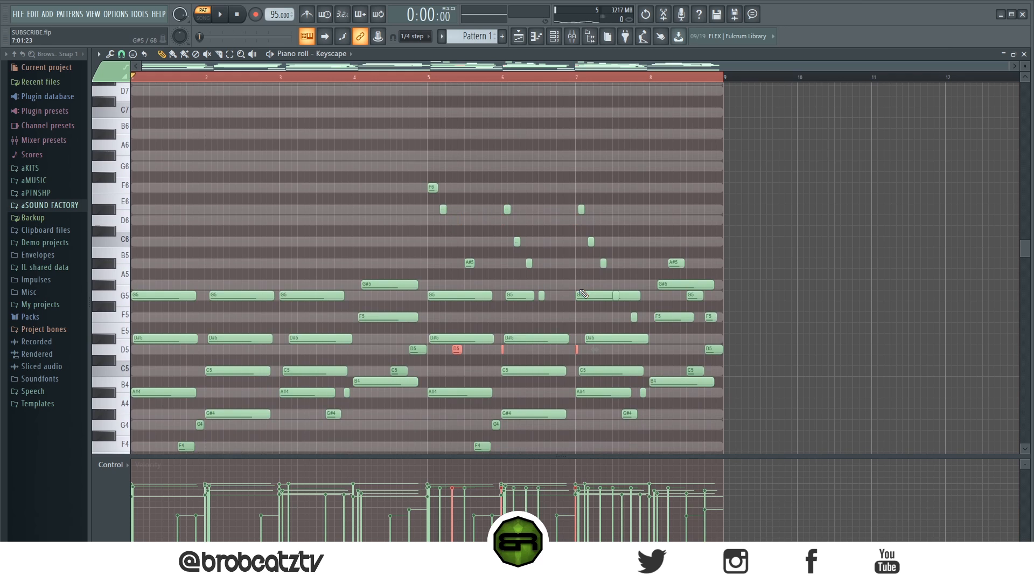
pyautogui.scroll(-1, 583, 293)
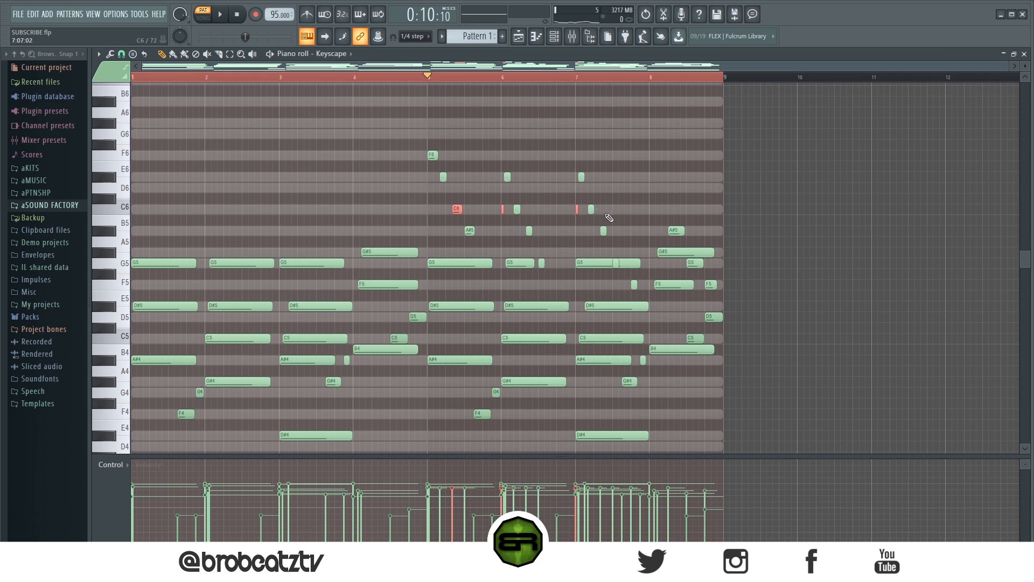
pyautogui.press('space')
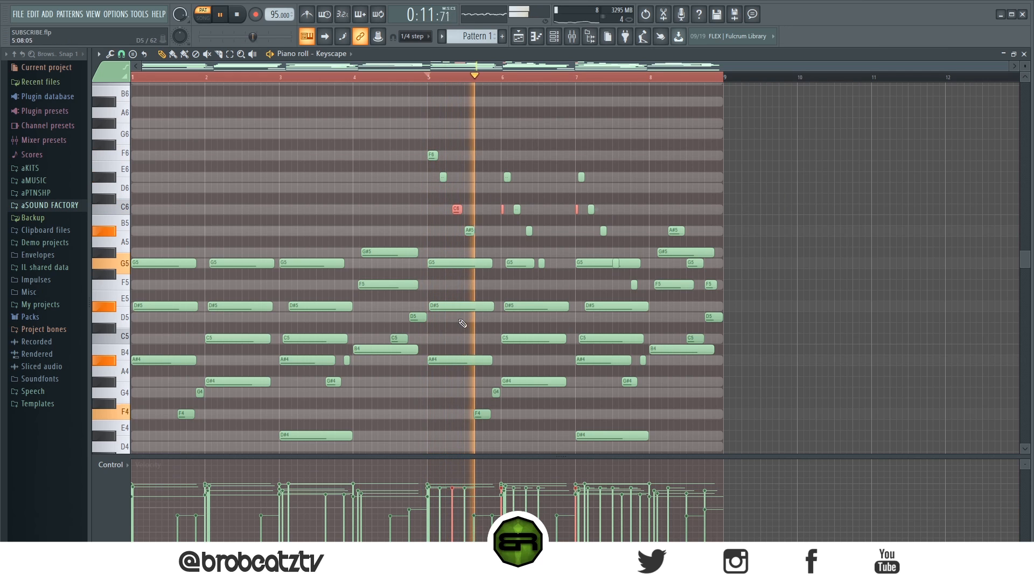
# Try to layer shortened copies of the bar 1–4 upper chord notes an octave higher, then stop playback and delete the copies
pyautogui.moveTo(157, 242); pyautogui.dragTo(181, 367)
pyautogui.moveTo(224, 240); pyautogui.dragTo(250, 384)
pyautogui.moveTo(297, 240); pyautogui.dragTo(320, 367)
pyautogui.moveTo(372, 234); pyautogui.dragTo(396, 356)
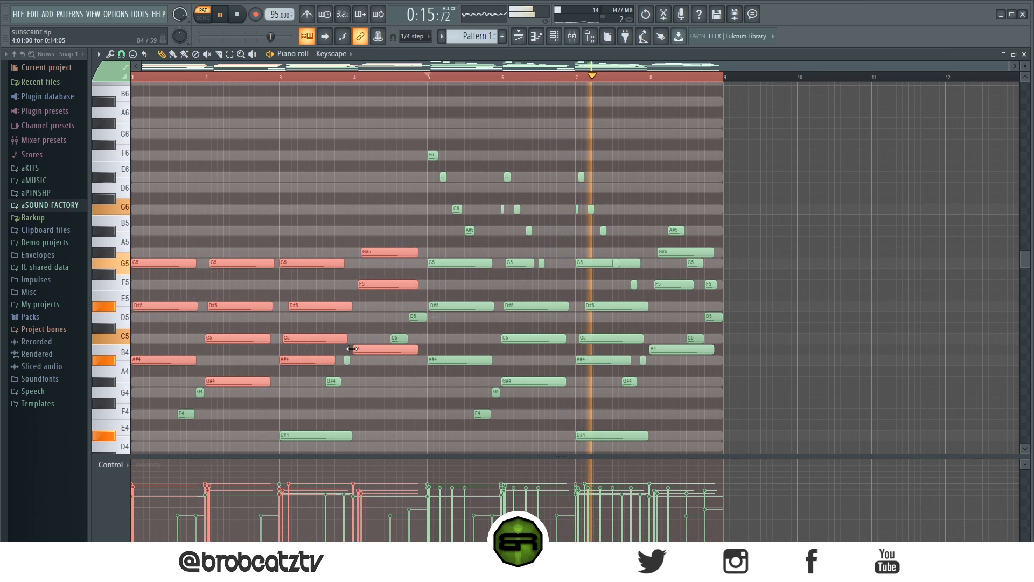
pyautogui.hotkey('ctrl', 'c')
pyautogui.hotkey('ctrl', 'v')
pyautogui.hotkey('ctrl', 'Up')
pyautogui.moveTo(419, 220); pyautogui.dragTo(383, 234)
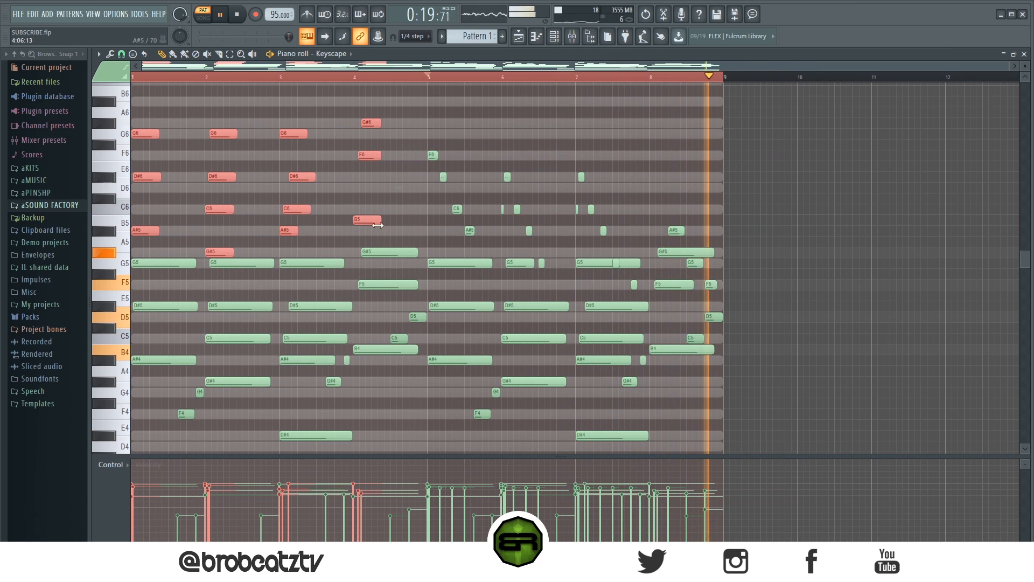
pyautogui.press('space')
pyautogui.press('Delete')
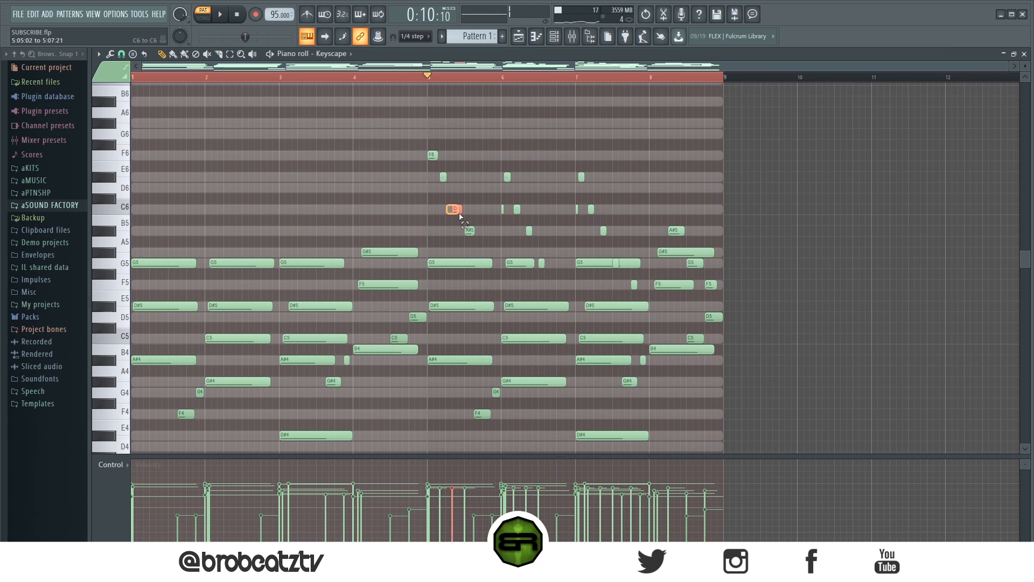
# Raise the longer C6 melody notes in bars 5, 6 and 7 to D6, excluding the grace notes starting bars 6 and 7
pyautogui.moveTo(520, 211); pyautogui.dragTo(521, 213)
pyautogui.moveTo(586, 204); pyautogui.dragTo(596, 213)
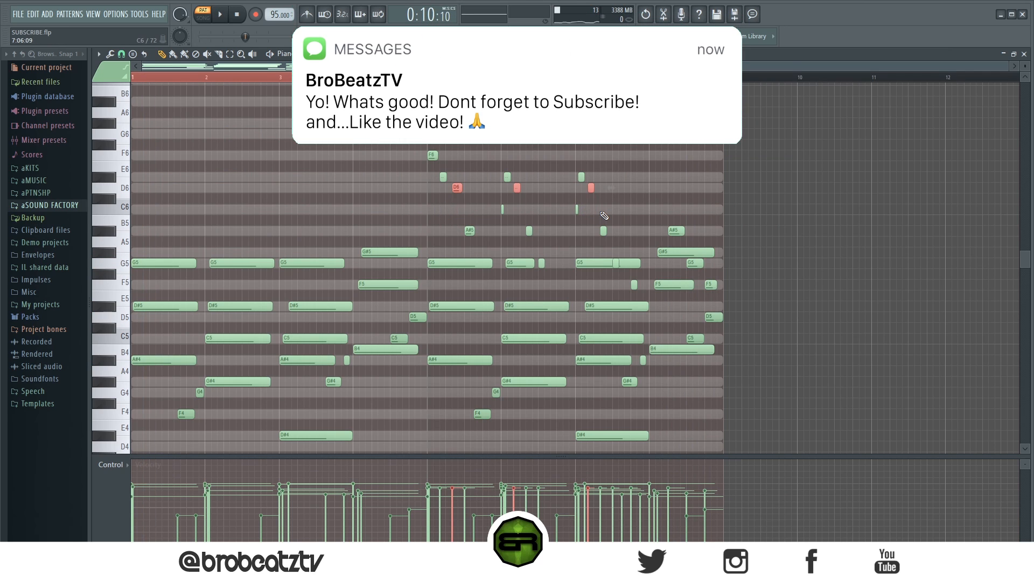
# Duplicate all notes of bars 1–4 and place the copy at bars 9–12
pyautogui.scroll(-3, 473, 245)
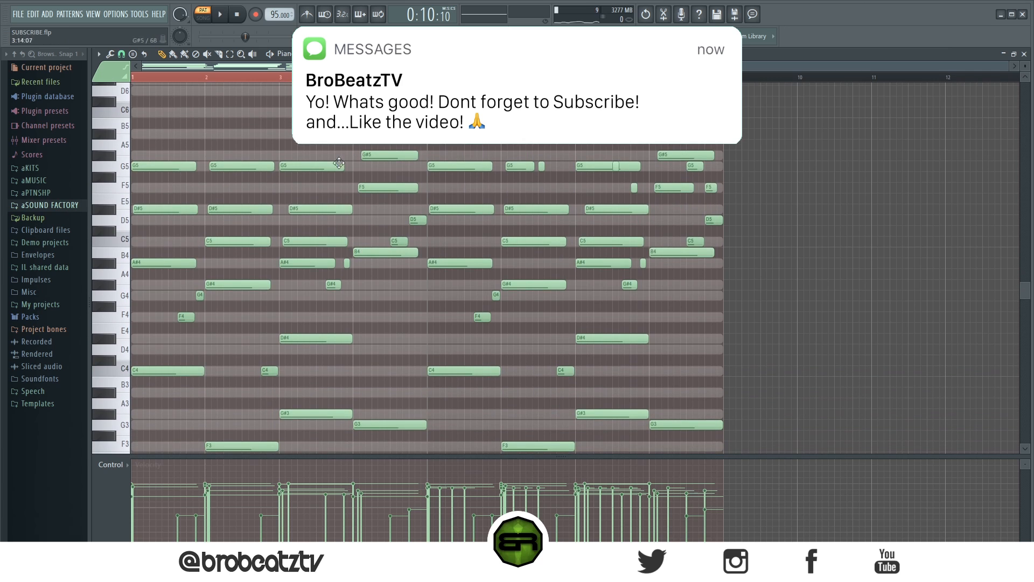
pyautogui.keyDown('ctrl'); pyautogui.moveTo(273, 189); pyautogui.dragTo(321, 345); pyautogui.keyUp('ctrl')
pyautogui.keyDown('ctrl'); pyautogui.click(398, 341); pyautogui.keyUp('ctrl')
pyautogui.scroll(-1, 512, 333)
pyautogui.scroll(2, 530, 332)
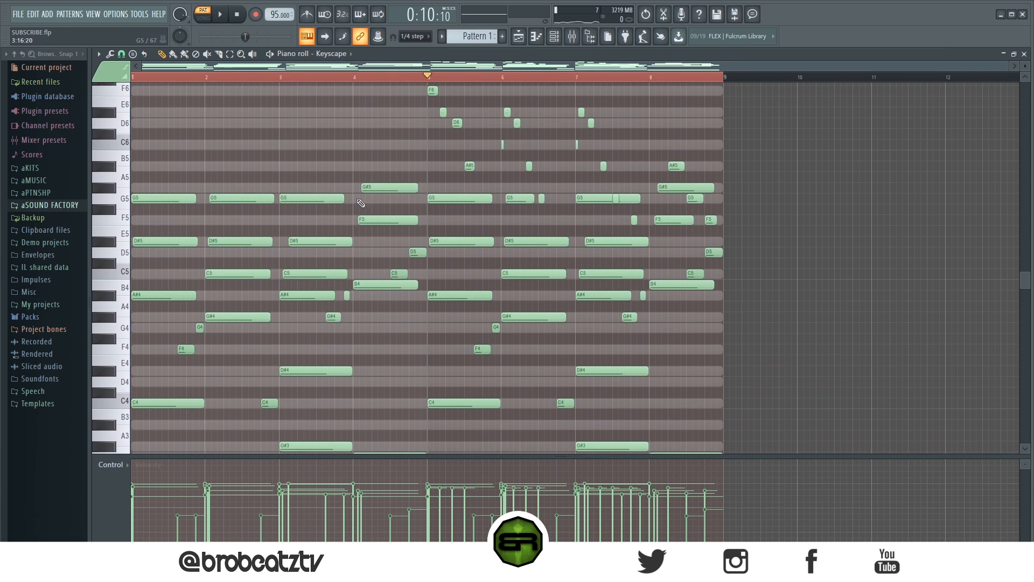
pyautogui.keyDown('ctrl'); pyautogui.moveTo(418, 191); pyautogui.dragTo(114, 493); pyautogui.keyUp('ctrl')
pyautogui.scroll(3, 156, 366)
pyautogui.scroll(3, 153, 301)
pyautogui.hotkey('ctrl', 'b')
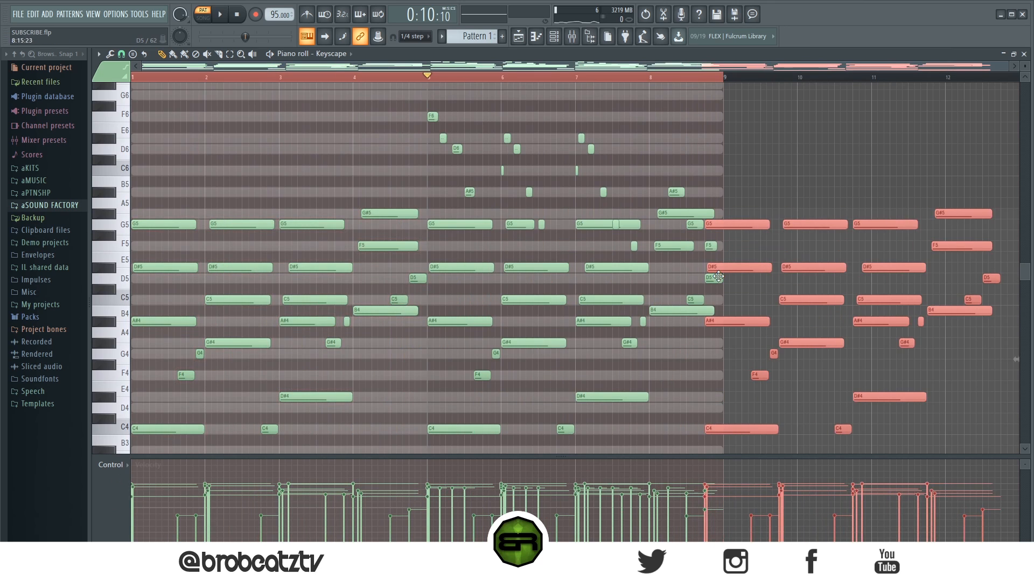
pyautogui.moveTo(563, 66); pyautogui.dragTo(784, 84)
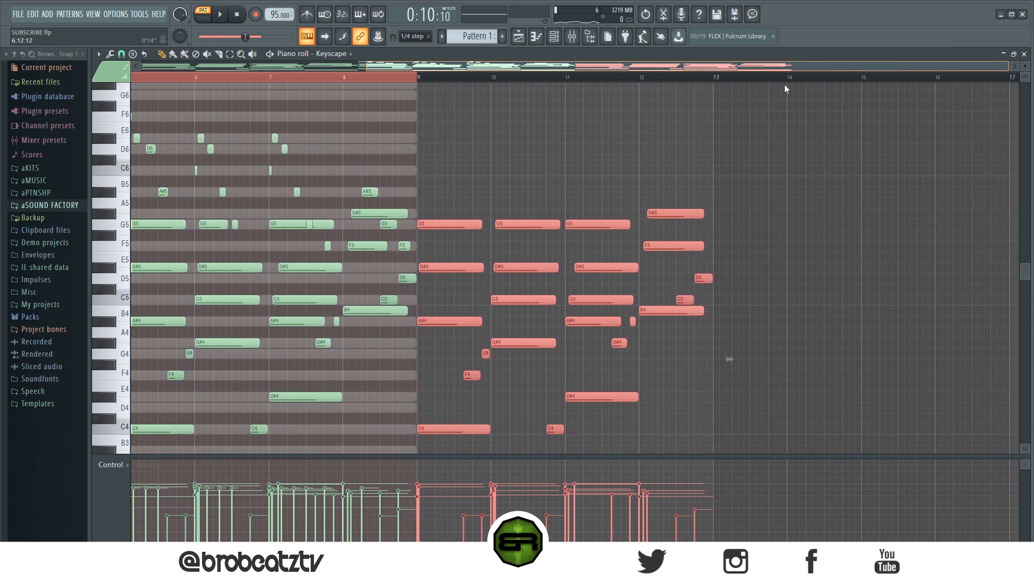
# Shift the upper chord notes of bars 9–12 one beat later, without the bass and passing notes
pyautogui.scroll(-2, 627, 134)
pyautogui.moveTo(670, 113); pyautogui.dragTo(641, 261)
pyautogui.moveTo(601, 113); pyautogui.dragTo(596, 285)
pyautogui.moveTo(532, 146); pyautogui.dragTo(537, 330)
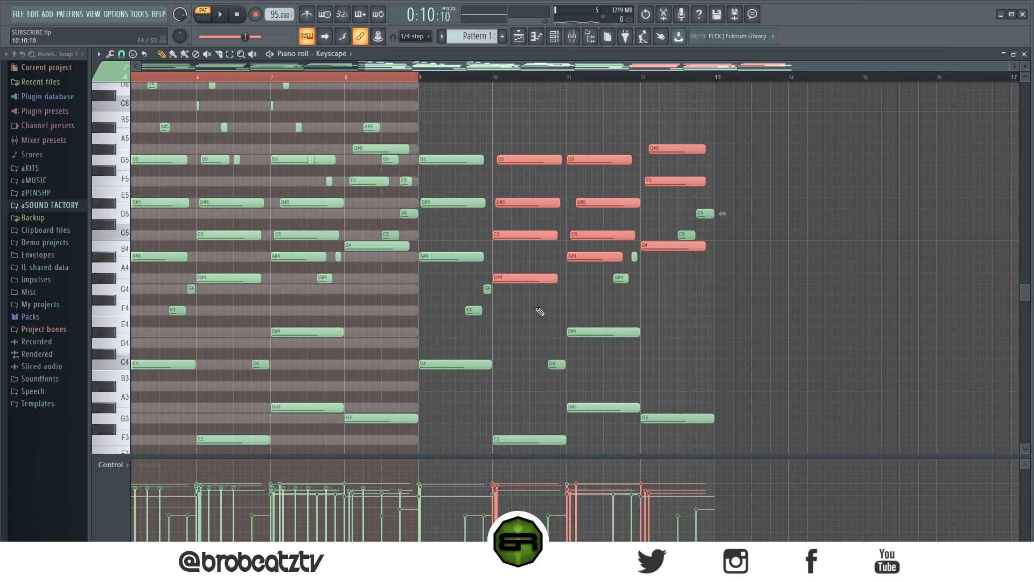
pyautogui.moveTo(454, 147); pyautogui.dragTo(461, 257)
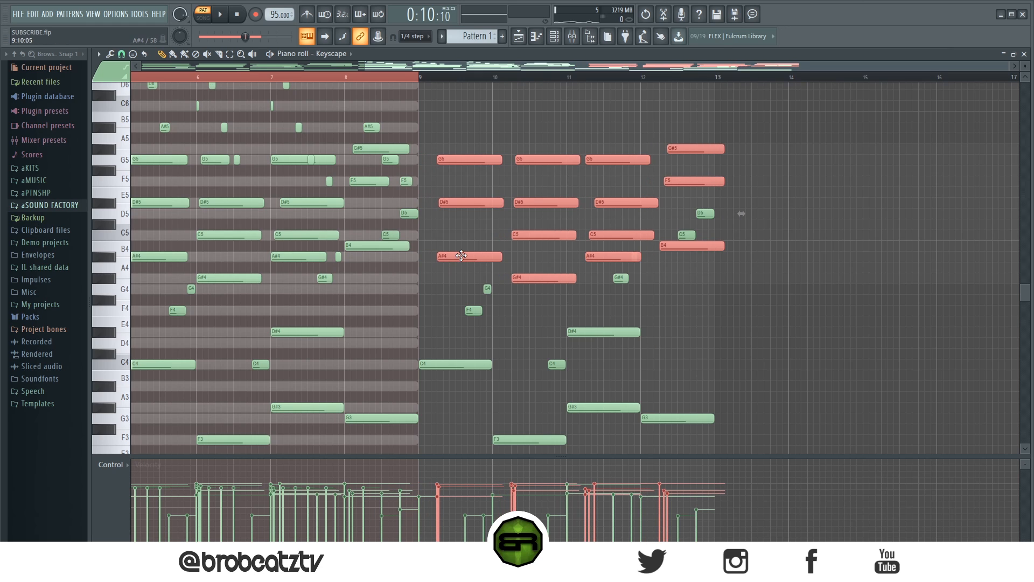
# Layer the C4, F3, G#3 and G3 bass notes of bars 9–12 with copies one octave lower
pyautogui.scroll(-3, 459, 291)
pyautogui.keyDown('ctrl'); pyautogui.click(461, 279); pyautogui.keyUp('ctrl')
pyautogui.moveTo(452, 220); pyautogui.dragTo(458, 244)
pyautogui.moveTo(501, 282); pyautogui.dragTo(681, 333)
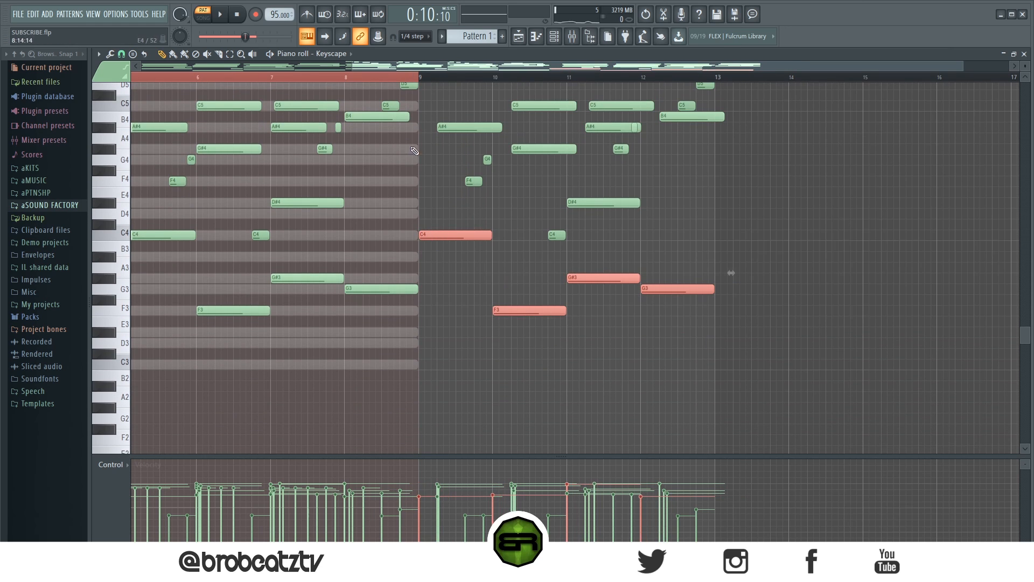
pyautogui.hotkey('ctrl', 'Down')
pyautogui.keyDown('ctrl'); pyautogui.click(460, 300); pyautogui.keyUp('ctrl')
# Play the progression from bar 8 through the new section in bars 9–12
pyautogui.click(407, 77)
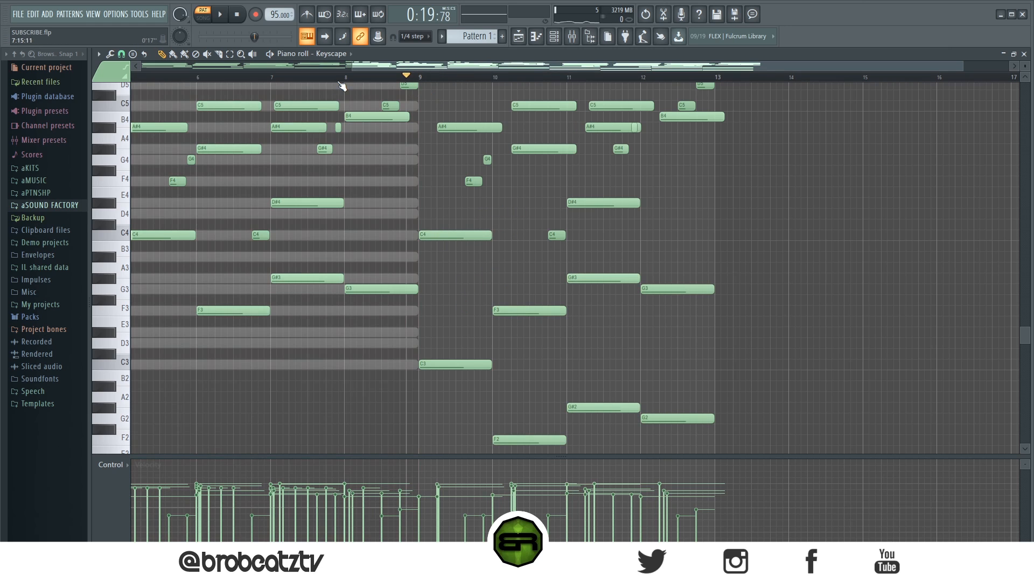
pyautogui.scroll(2, 522, 167)
pyautogui.scroll(-1, 580, 192)
pyautogui.moveTo(1025, 65); pyautogui.dragTo(1025, 75)
pyautogui.scroll(1, 942, 123)
pyautogui.moveTo(963, 67); pyautogui.dragTo(815, 69)
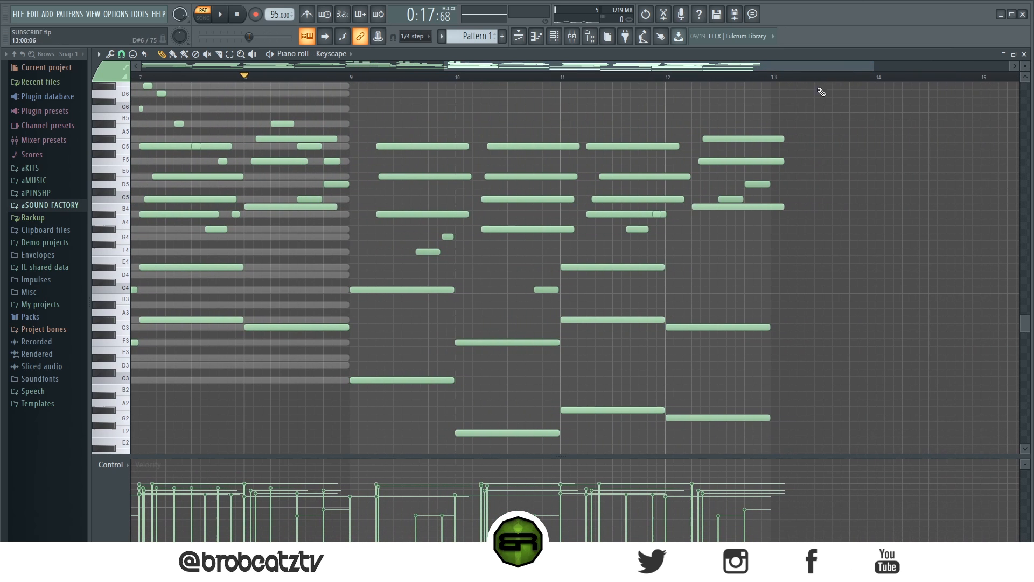
pyautogui.press('space')
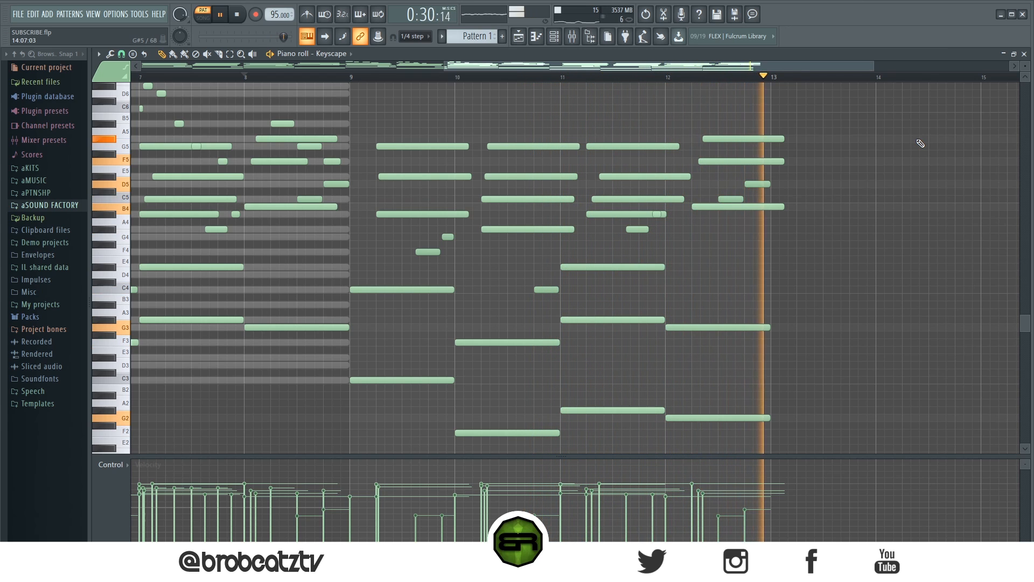
pyautogui.press('space')
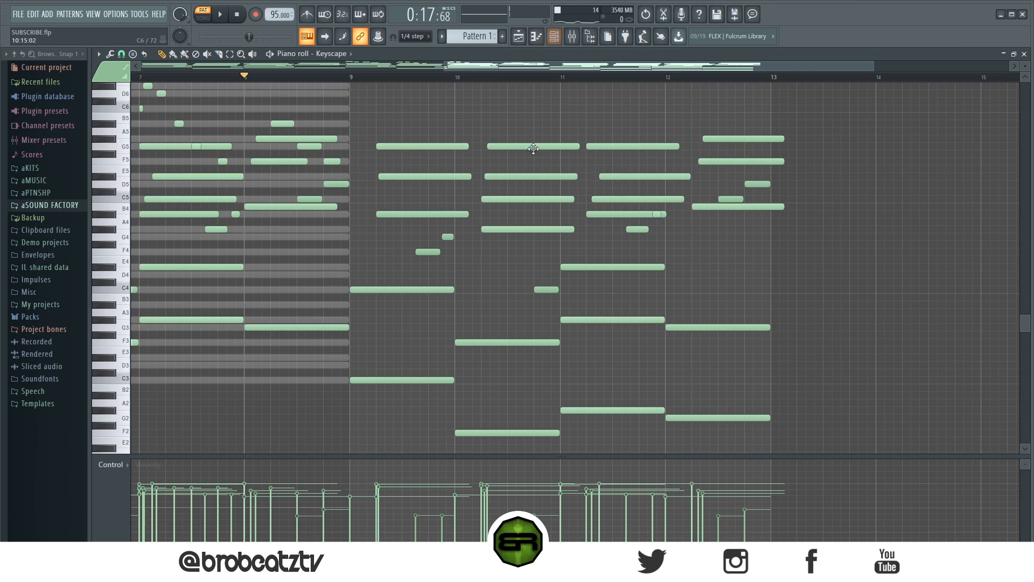
# Copy the lowest bass notes of bars 9–12 (C3, F2, G#2, G2) into the Trilian channel's piano roll
pyautogui.moveTo(404, 377); pyautogui.dragTo(785, 437)
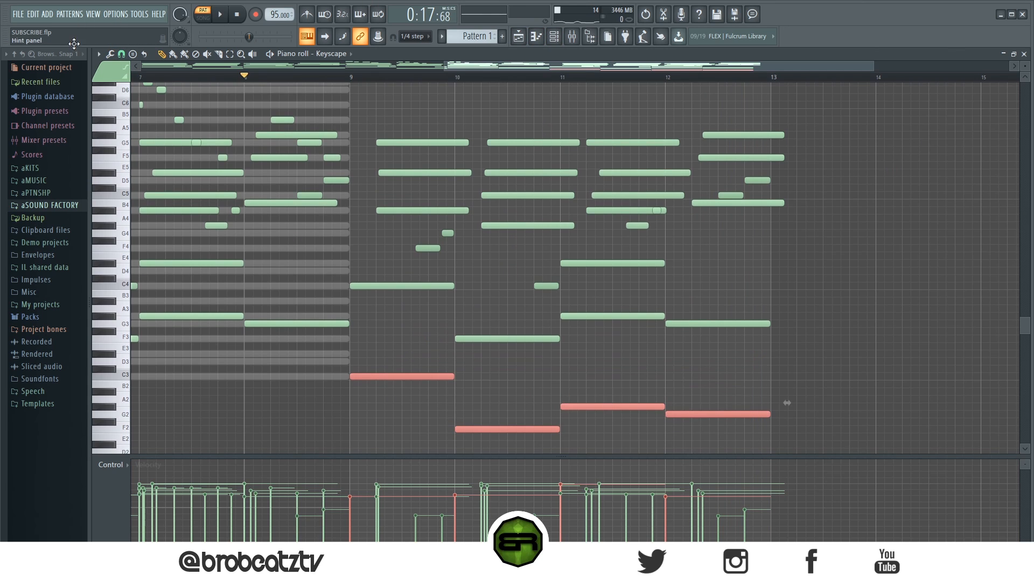
pyautogui.click(35, 17)
pyautogui.click(71, 55)
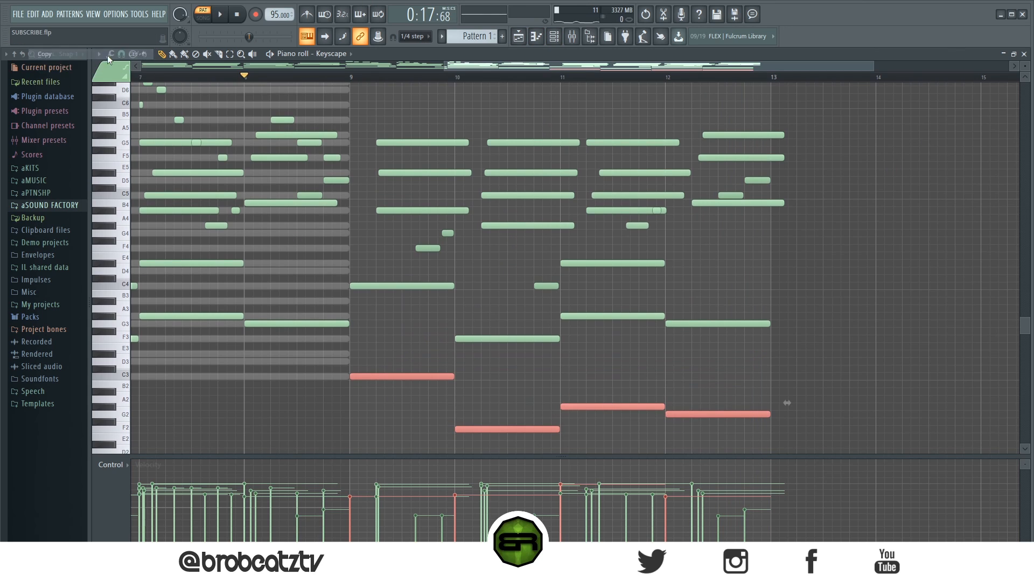
pyautogui.click(556, 38)
pyautogui.rightClick(335, 179)
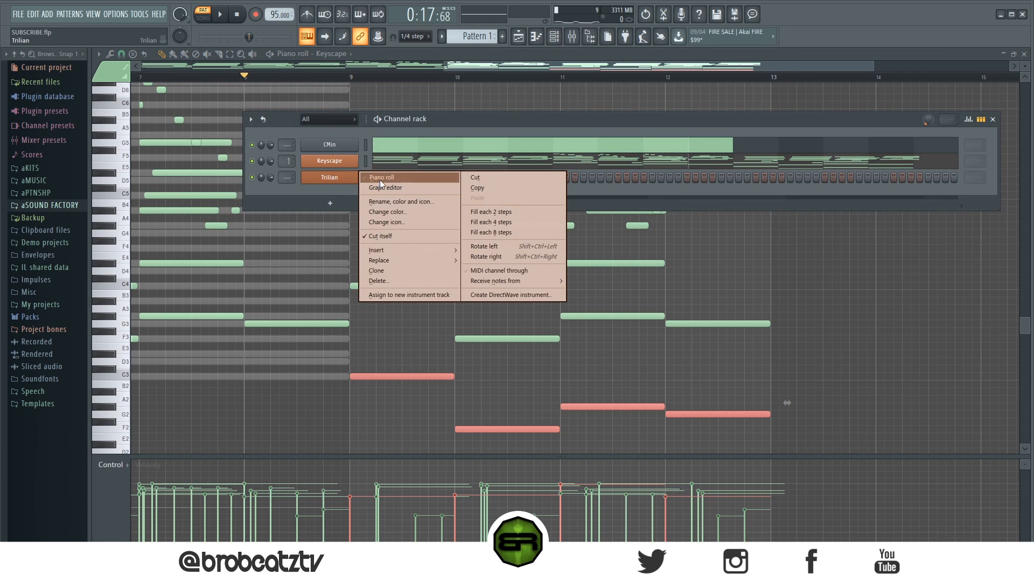
pyautogui.click(379, 179)
pyautogui.click(33, 14)
pyautogui.click(70, 64)
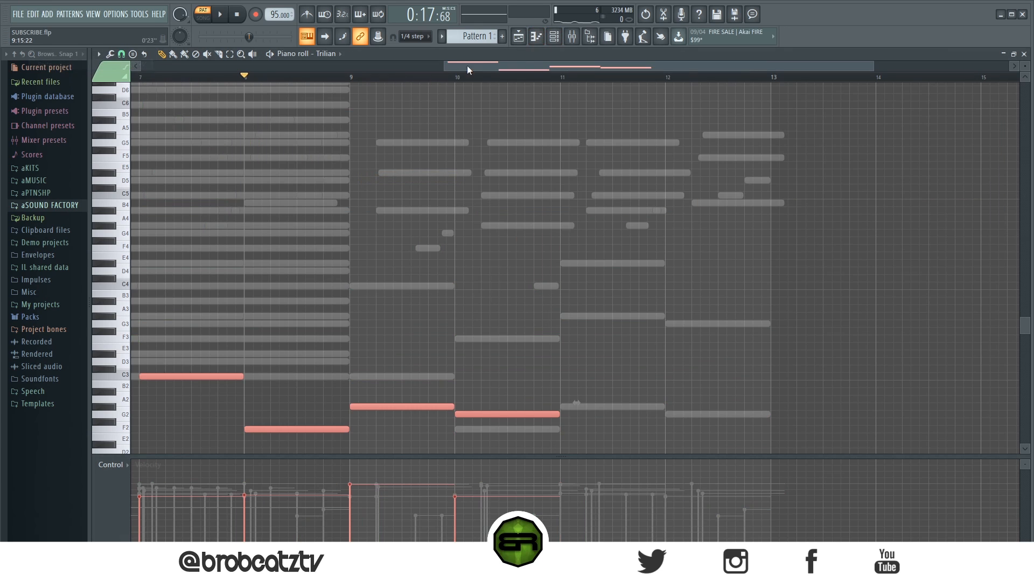
# Move the pasted Trilian bass notes to start at bar 1 and raise them one octave
pyautogui.moveTo(462, 66); pyautogui.dragTo(160, 66)
pyautogui.moveTo(762, 372); pyautogui.dragTo(149, 372)
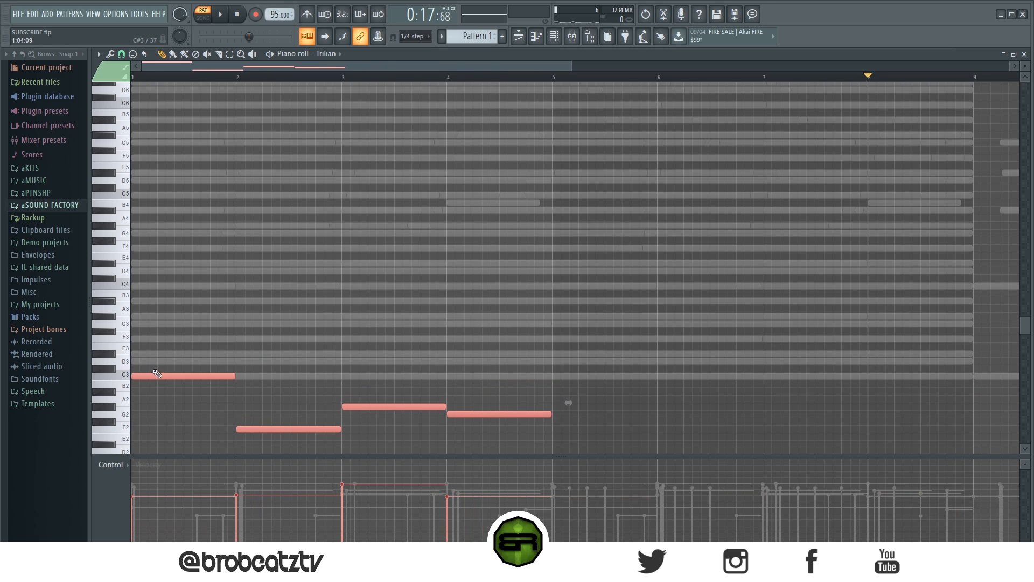
pyautogui.hotkey('ctrl', 'Up')
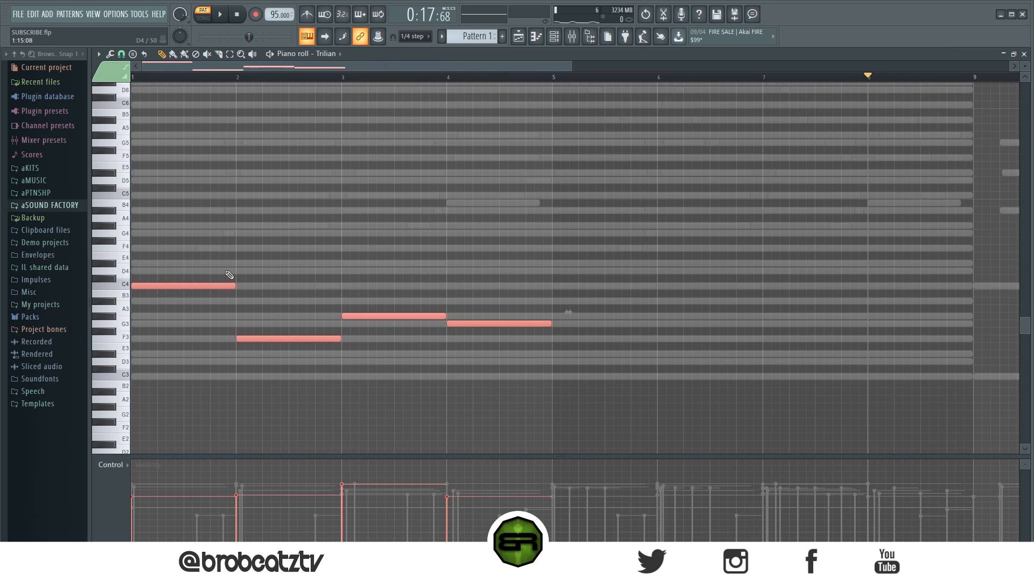
# Repeat the four-bar Trilian bass line at bars 5 and 9 and raise its note velocities, with the C4 notes highest
pyautogui.moveTo(186, 287)
pyautogui.mouseDown()
pyautogui.moveTo(255, 290)
pyautogui.moveTo(161, 282)
pyautogui.moveTo(983, 303)
pyautogui.mouseUp()
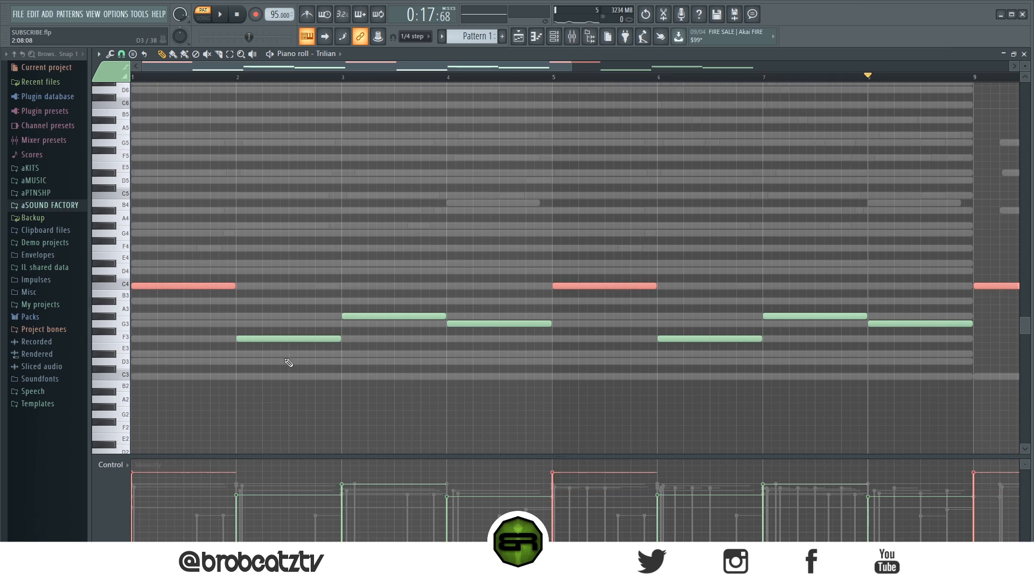
pyautogui.hotkey('ctrl', 'a')
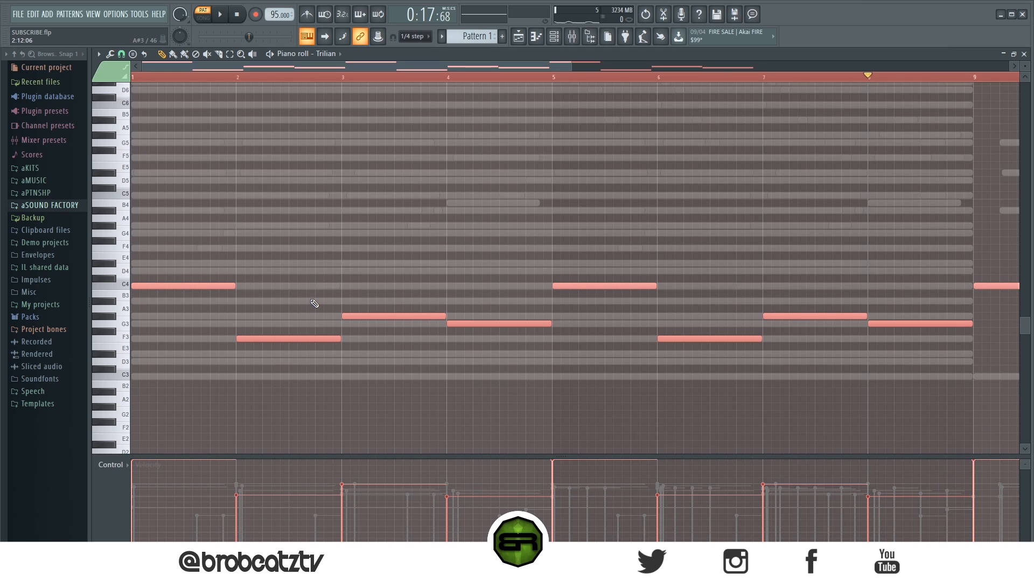
pyautogui.hotkey('ctrl', 'd')
pyautogui.scroll(-2, 356, 81)
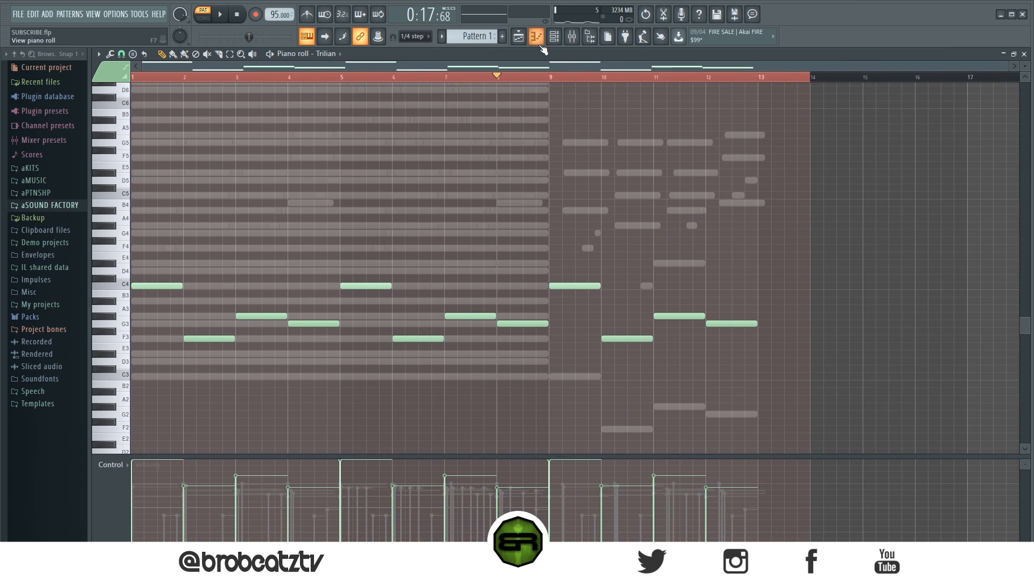
# Return to the Keyscape piano roll and play the full twelve bars from bar 1 with the Trilian bass
pyautogui.click(519, 42)
pyautogui.click(546, 39)
pyautogui.click(554, 37)
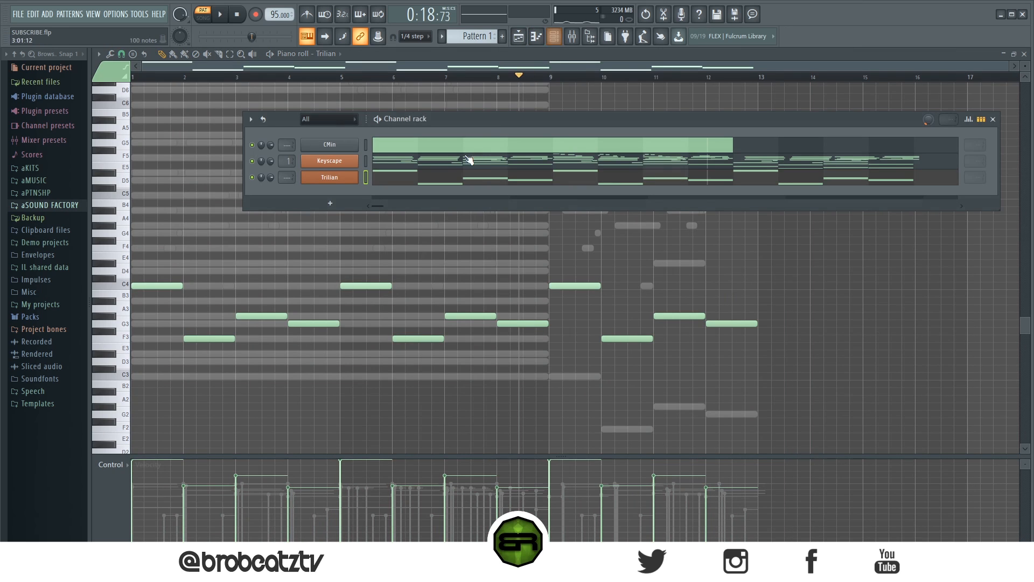
pyautogui.click(469, 161)
pyautogui.scroll(1, 1000, 115)
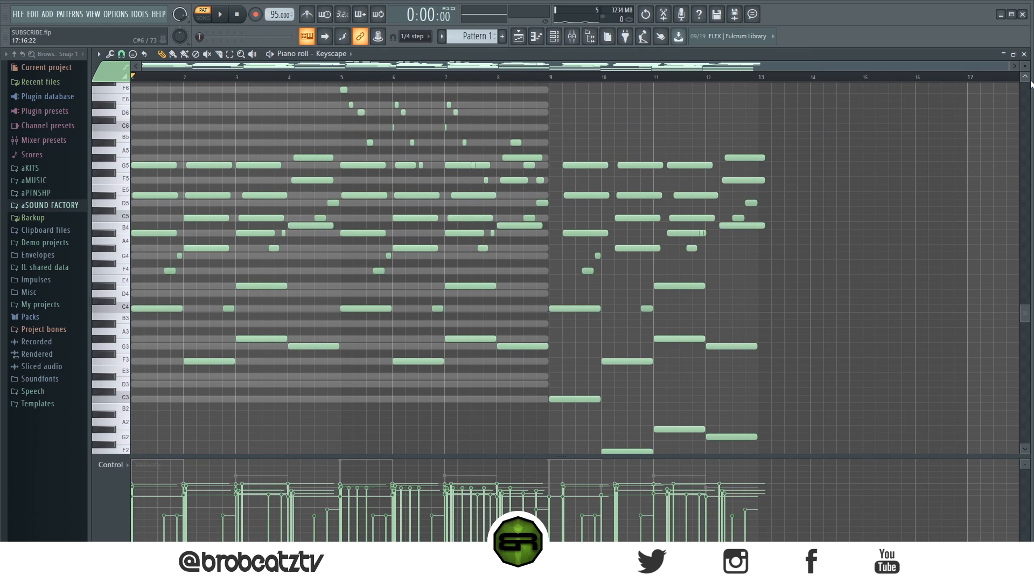
pyautogui.scroll(1, 932, 148)
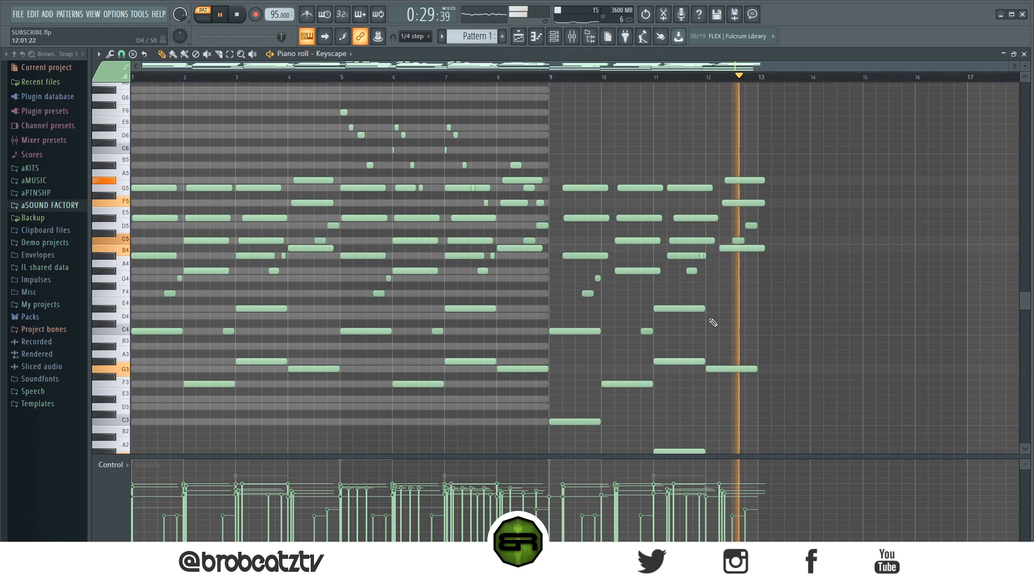
pyautogui.press('space')
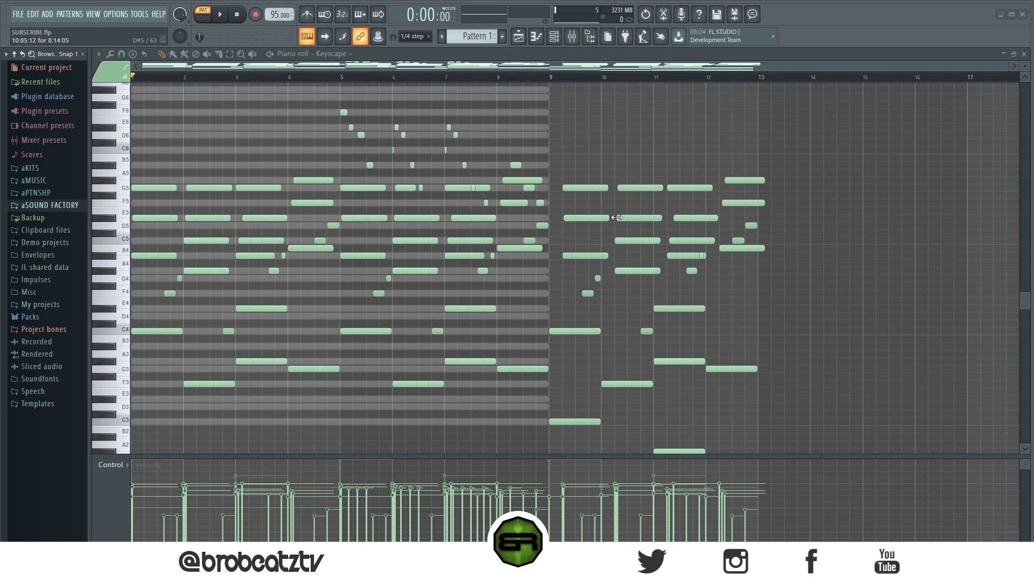